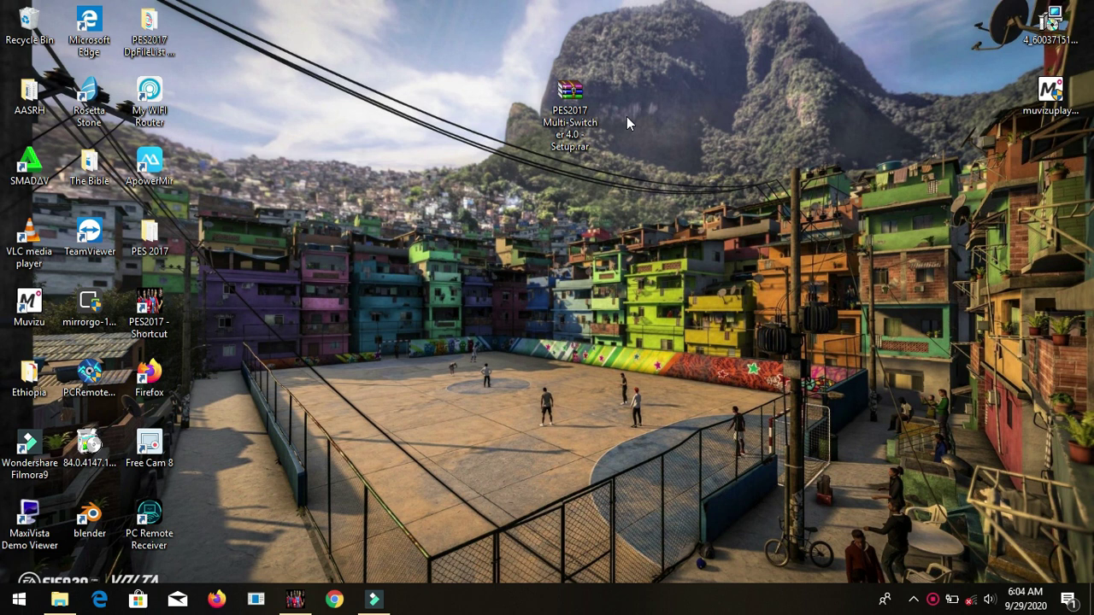
Step: Restore the game, start an Exhibition Match from MATCH > Play Match, and confirm the home controller
{"action": "left_click", "coordinate": [295, 599]}
{"action": "key", "text": "Right"}
{"action": "key", "text": "Right"}
{"action": "key", "text": "Right"}
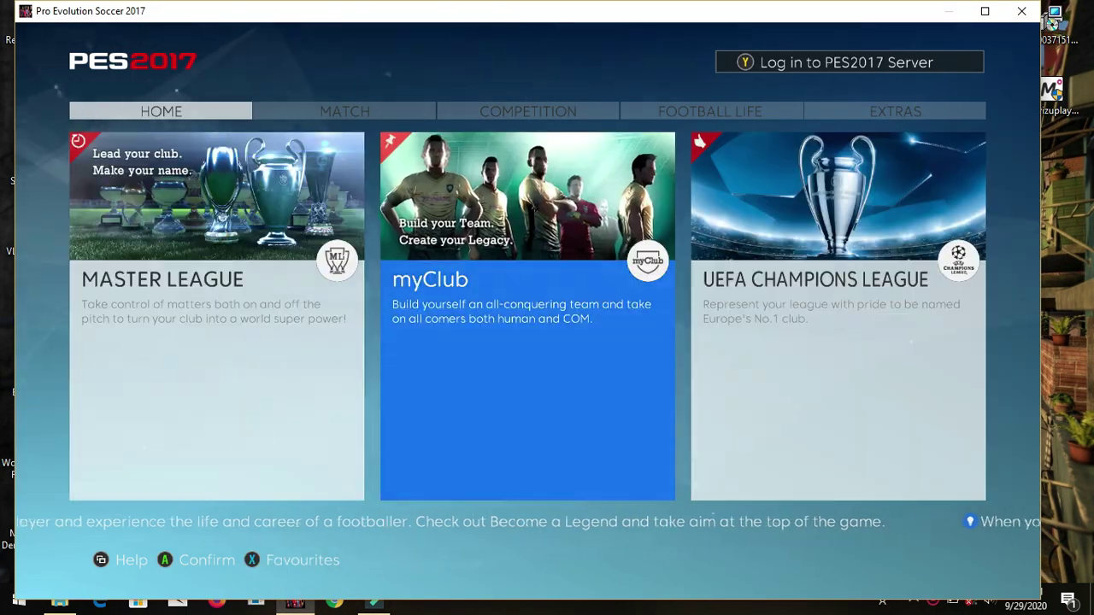
{"action": "key", "text": "Right"}
{"action": "key", "text": "Right"}
{"action": "key", "text": "Left"}
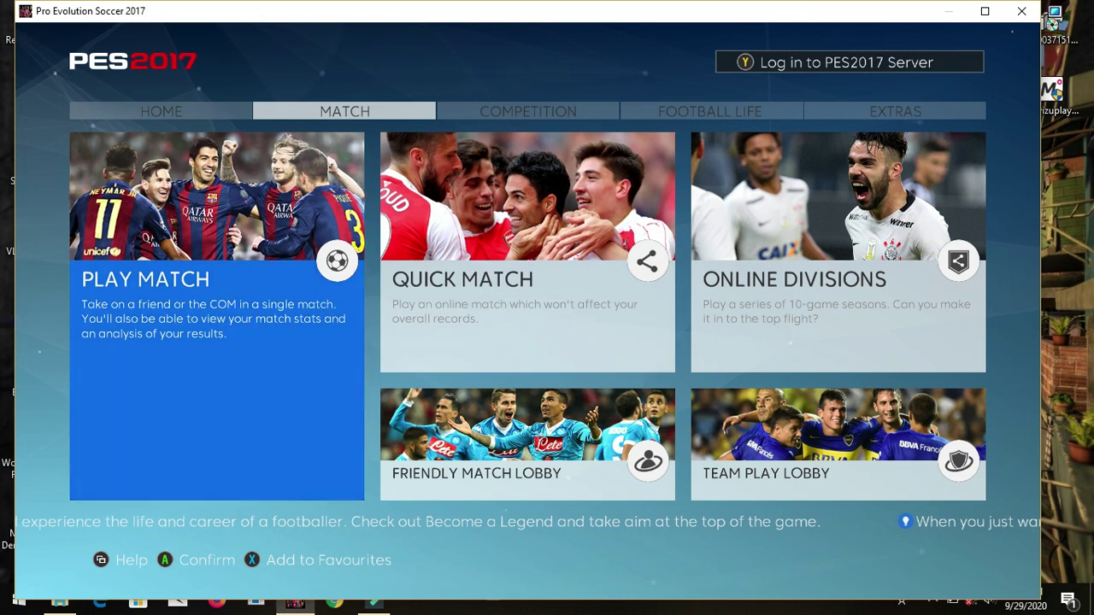
{"action": "key", "text": "Return"}
{"action": "key", "text": "Down"}
{"action": "key", "text": "Up"}
{"action": "key", "text": "Down"}
{"action": "key", "text": "Return"}
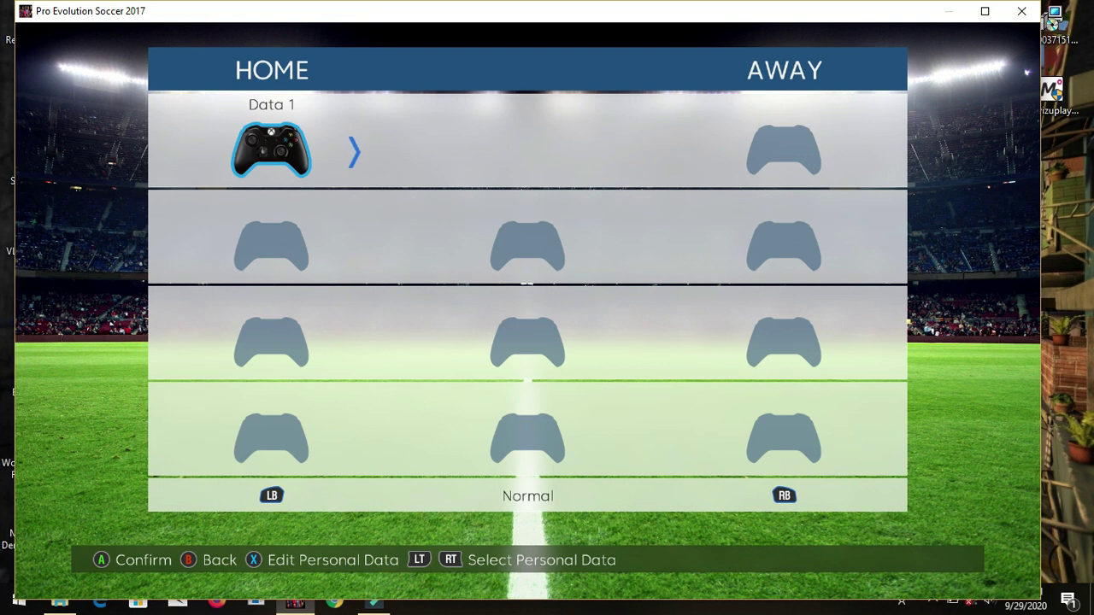
{"action": "key", "text": "Return"}
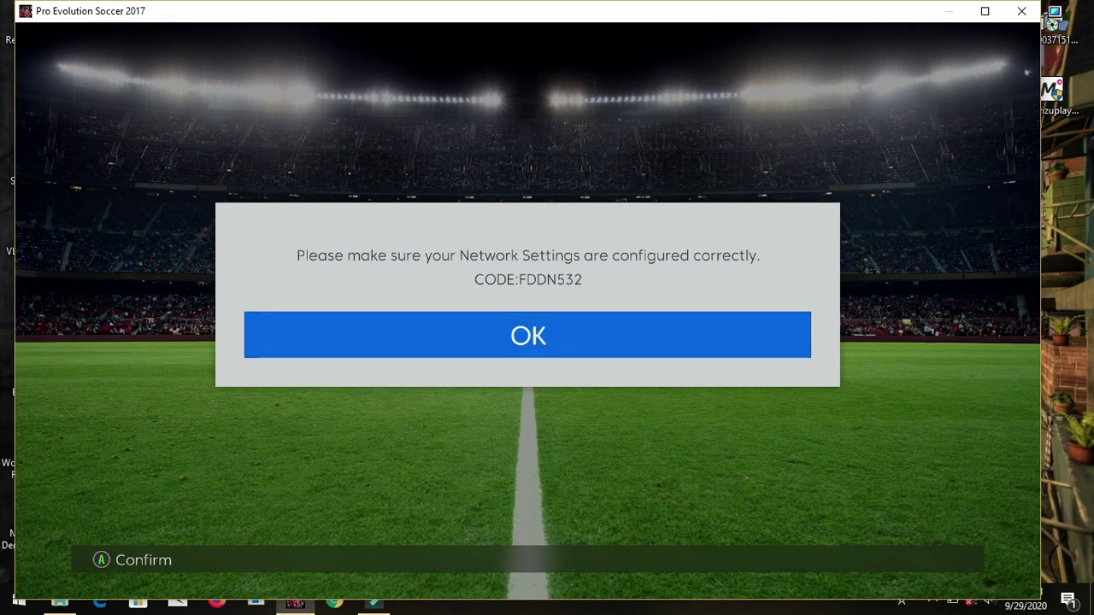
Step: Dismiss the network and Live Update warnings and pick Premier League's Arsenal FC as home team
{"action": "key", "text": "Return"}
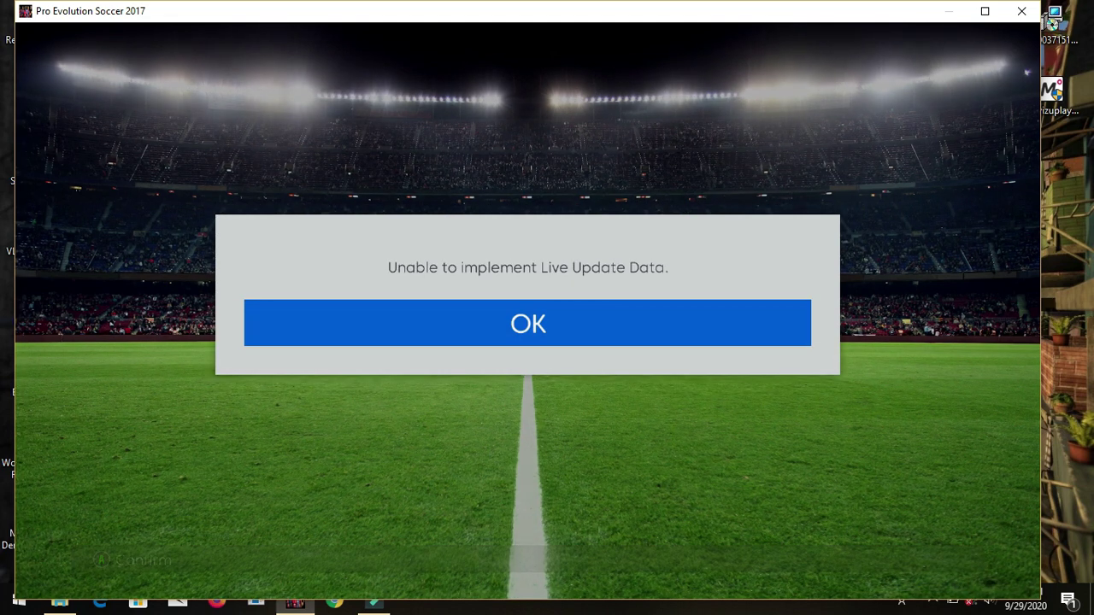
{"action": "key", "text": "Return"}
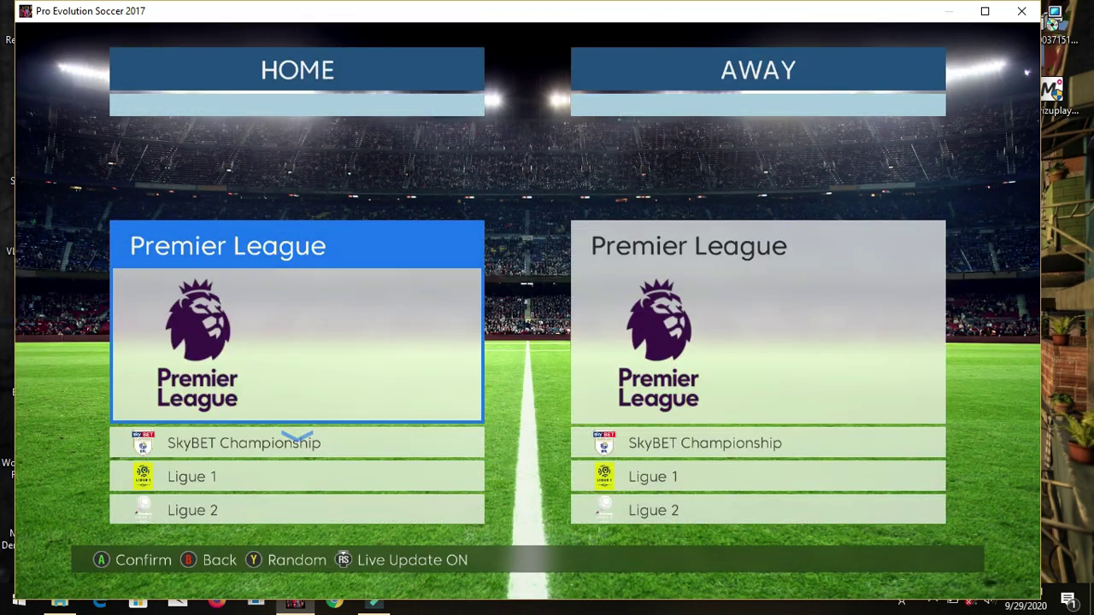
{"action": "key", "text": "Down"}
{"action": "key", "text": "Down"}
{"action": "key", "text": "Down"}
{"action": "key", "text": "Up"}
{"action": "key", "text": "Up"}
{"action": "key", "text": "Up"}
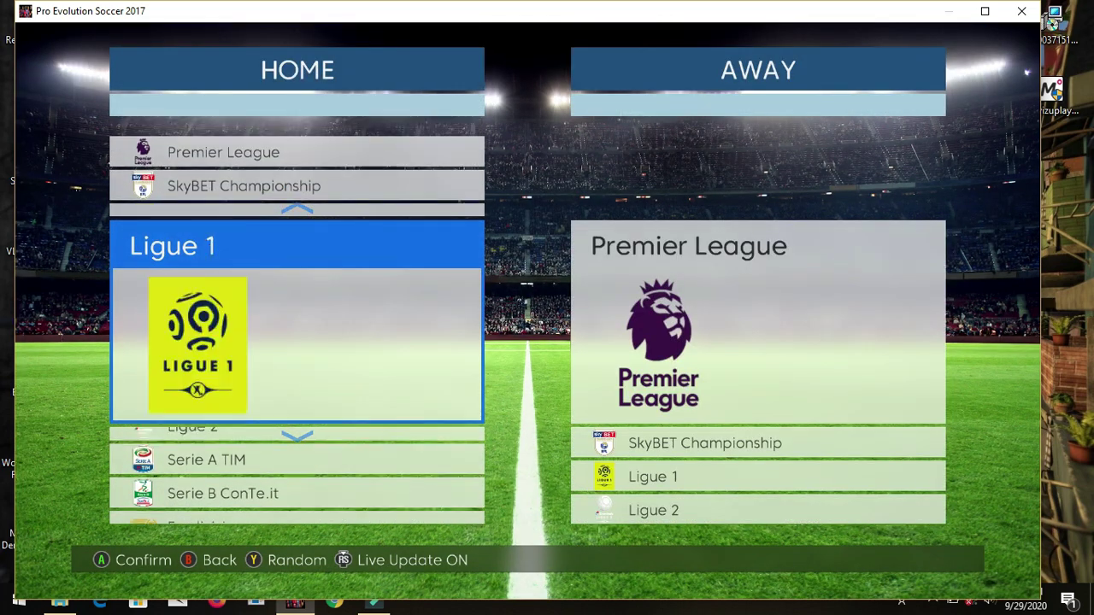
{"action": "key", "text": "Return"}
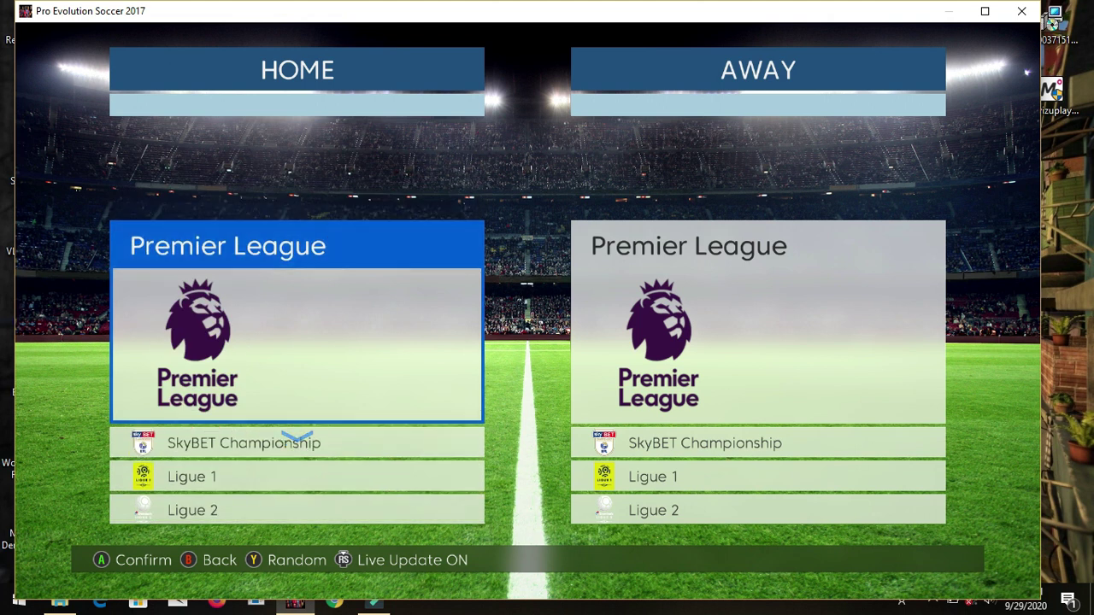
{"action": "key", "text": "Down"}
{"action": "key", "text": "Up"}
{"action": "key", "text": "Return"}
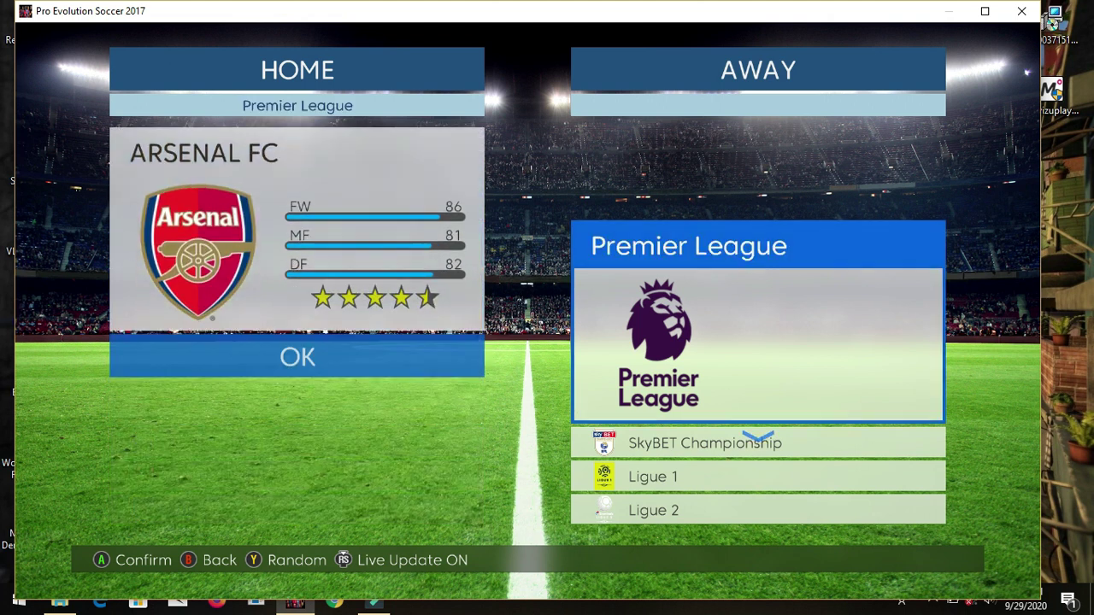
Step: Pick Chelsea FC from the Premier League as the away team
{"action": "key", "text": "Down"}
{"action": "key", "text": "Up"}
{"action": "key", "text": "Return"}
{"action": "key", "text": "Down"}
{"action": "key", "text": "Down"}
{"action": "key", "text": "Down"}
{"action": "key", "text": "Down"}
{"action": "key", "text": "Down"}
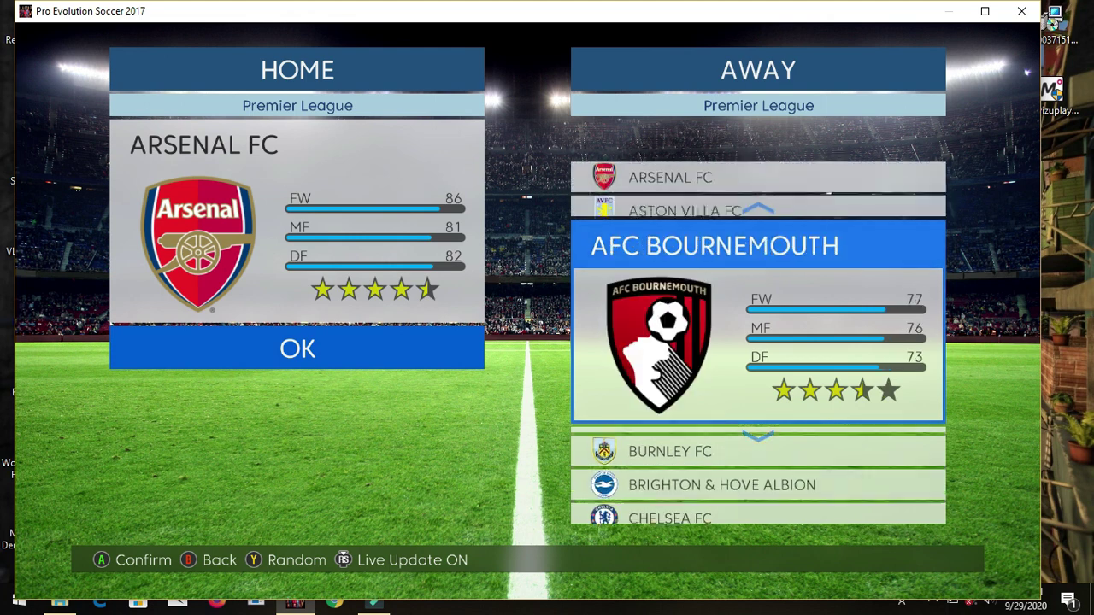
{"action": "key", "text": "Down"}
{"action": "key", "text": "Up"}
{"action": "key", "text": "Up"}
{"action": "key", "text": "Down"}
{"action": "key", "text": "Return"}
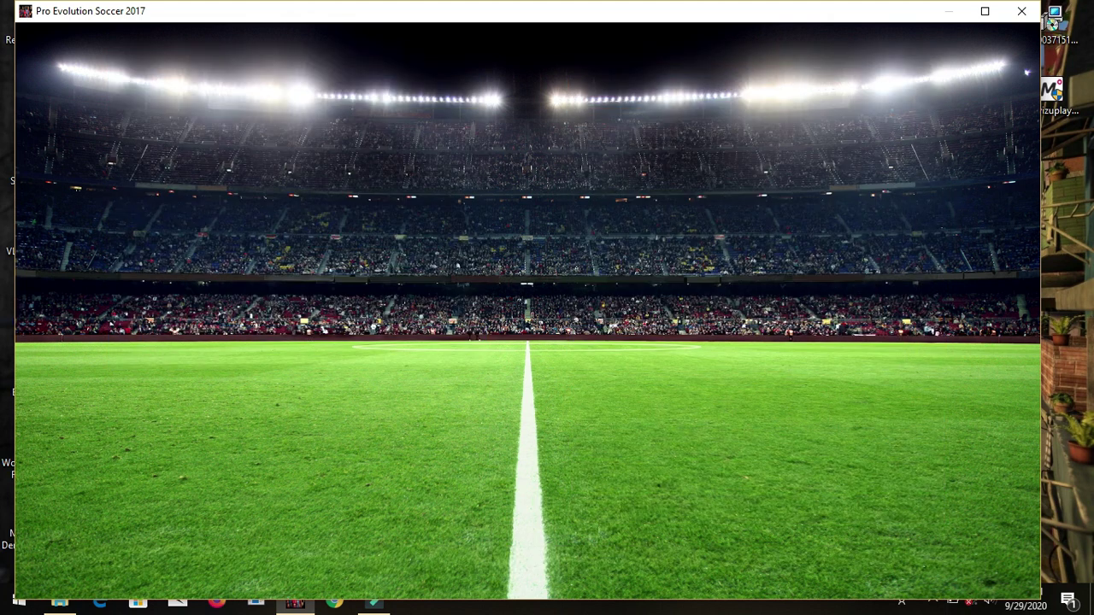
Step: Select Kick-Off on the pre-match screen
{"action": "key", "text": "Left"}
{"action": "key", "text": "Left"}
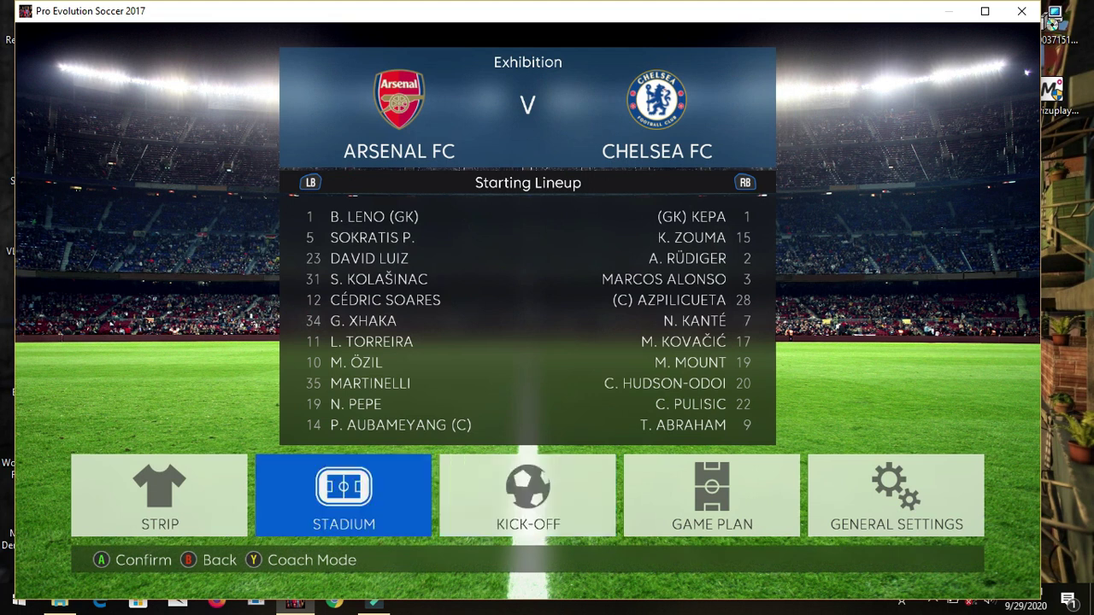
{"action": "key", "text": "Right"}
{"action": "key", "text": "Right"}
{"action": "key", "text": "Right"}
{"action": "key", "text": "Left"}
{"action": "key", "text": "Return"}
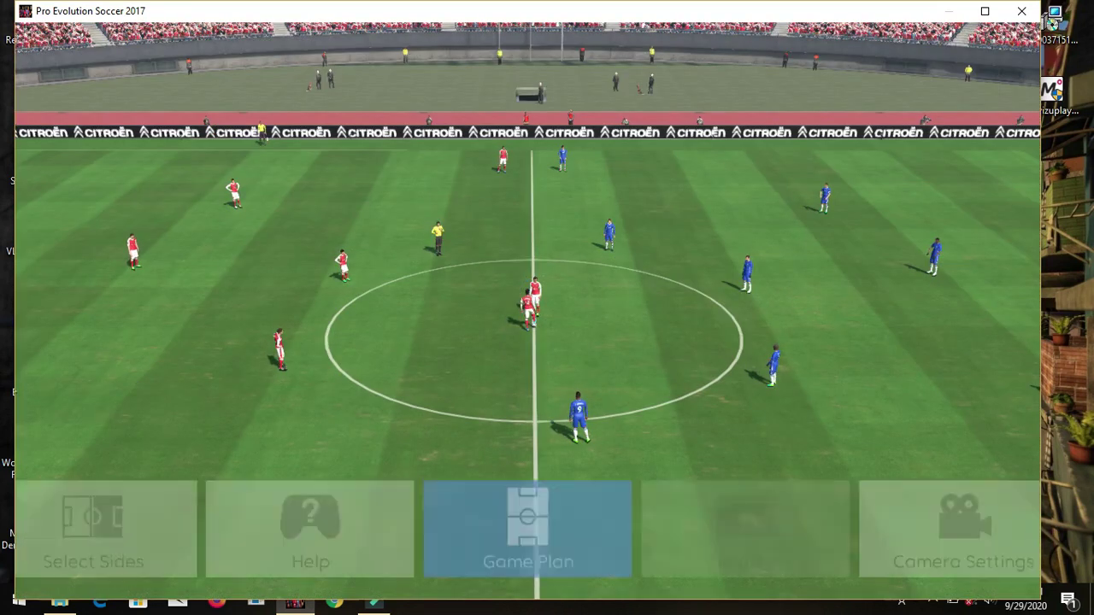
Step: Pause the Arsenal–Chelsea match and quit to the Top Menu
{"action": "key", "text": "Escape"}
{"action": "key", "text": "Right"}
{"action": "key", "text": "Right"}
{"action": "key", "text": "Right"}
{"action": "key", "text": "Right"}
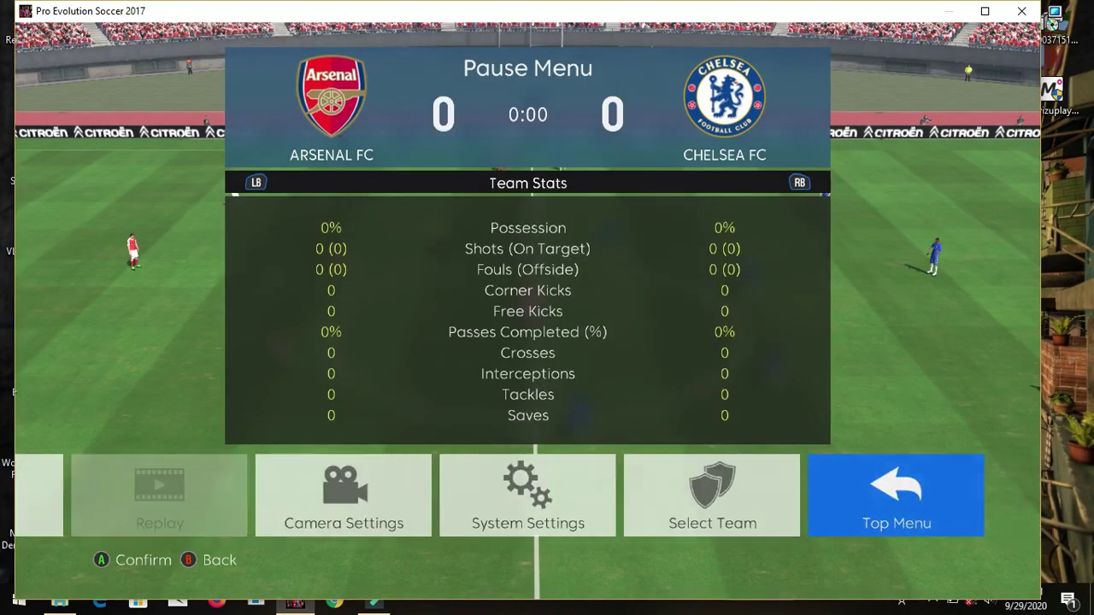
{"action": "key", "text": "Return"}
{"action": "key", "text": "Left"}
{"action": "key", "text": "Return"}
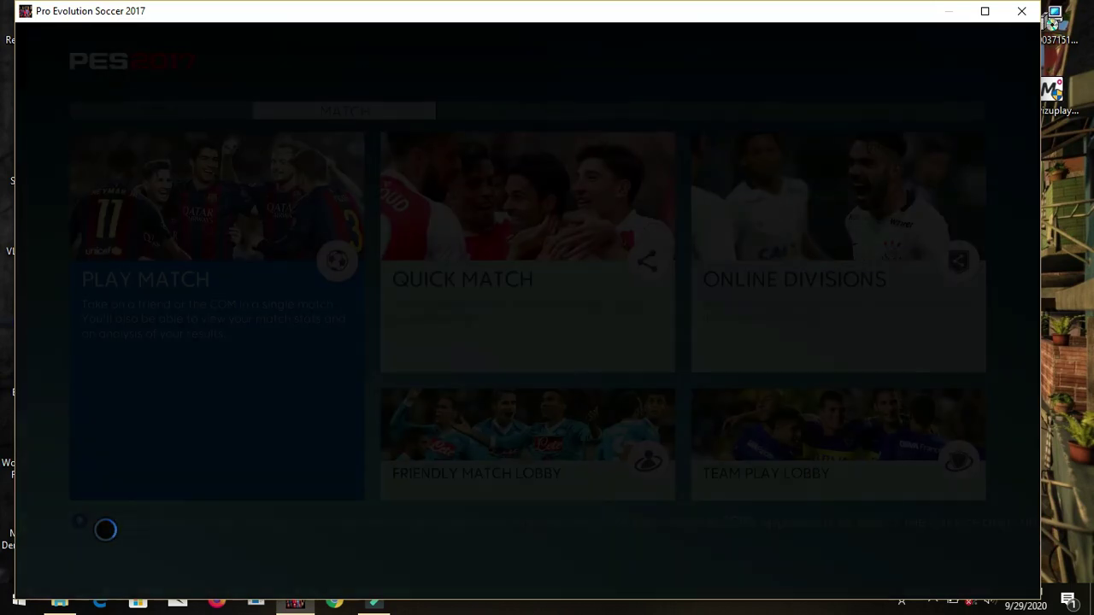
Step: Load the Real Madrid CF Master League save from slot 1
{"action": "key", "text": "Right"}
{"action": "key", "text": "Right"}
{"action": "key", "text": "Right"}
{"action": "key", "text": "Right"}
{"action": "key", "text": "Right"}
{"action": "key", "text": "Return"}
{"action": "key", "text": "Down"}
{"action": "key", "text": "Return"}
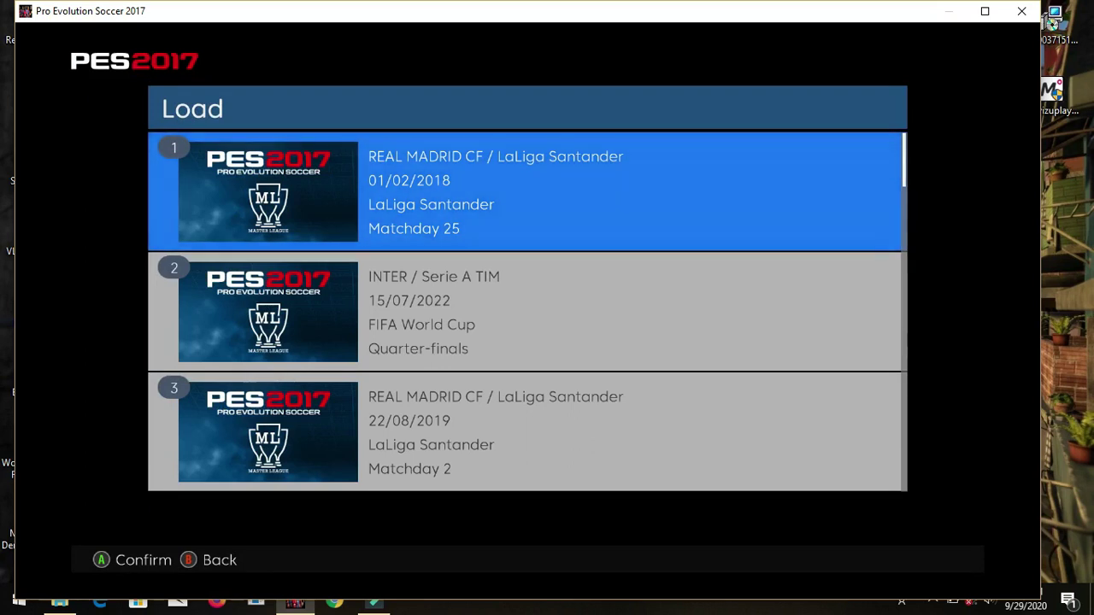
{"action": "key", "text": "Return"}
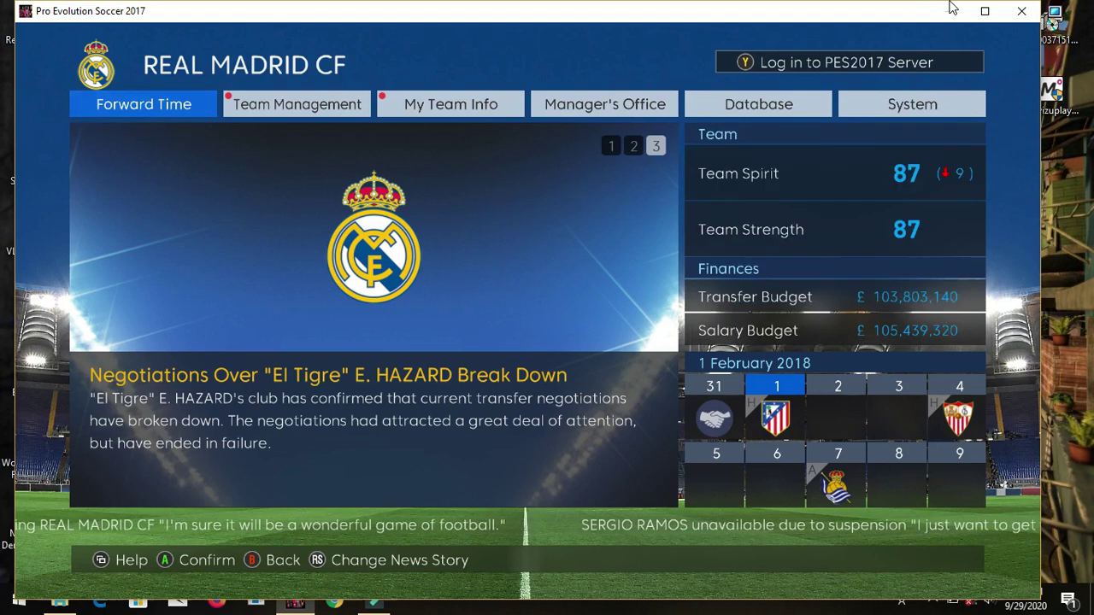
Step: Browse the Master League hub's team info options and squad list
{"action": "key", "text": "Right"}
{"action": "key", "text": "Right"}
{"action": "key", "text": "Left"}
{"action": "key", "text": "Right"}
{"action": "key", "text": "Return"}
{"action": "key", "text": "Down"}
{"action": "key", "text": "Down"}
{"action": "key", "text": "Up"}
{"action": "key", "text": "Up"}
{"action": "key", "text": "Down"}
{"action": "key", "text": "Down"}
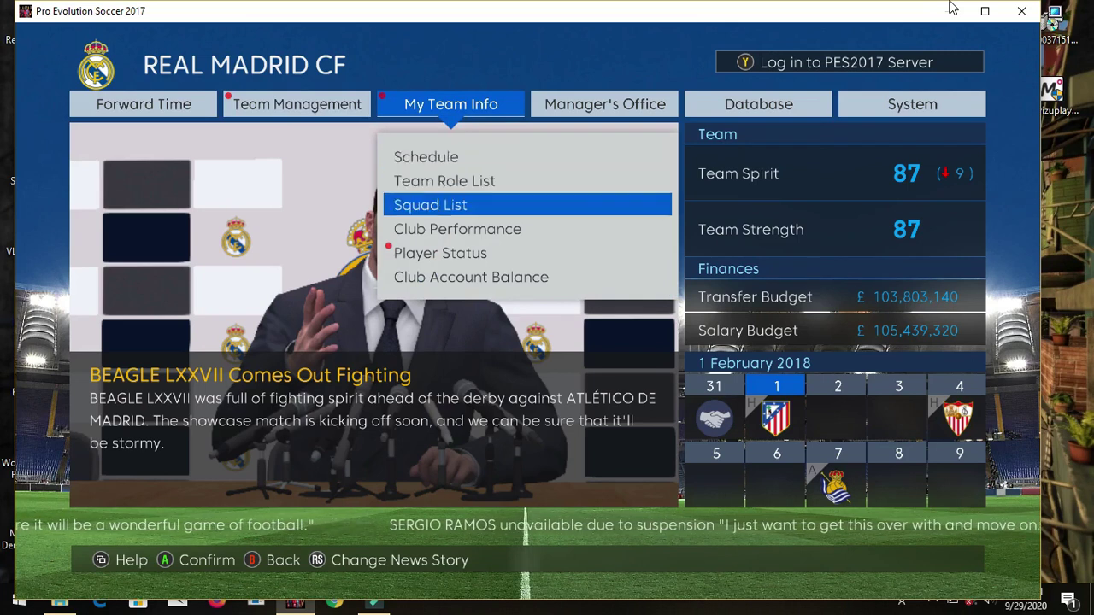
{"action": "key", "text": "Left"}
{"action": "key", "text": "Left"}
Step: Open the Negotiations screen from Team Management
{"action": "key", "text": "Right"}
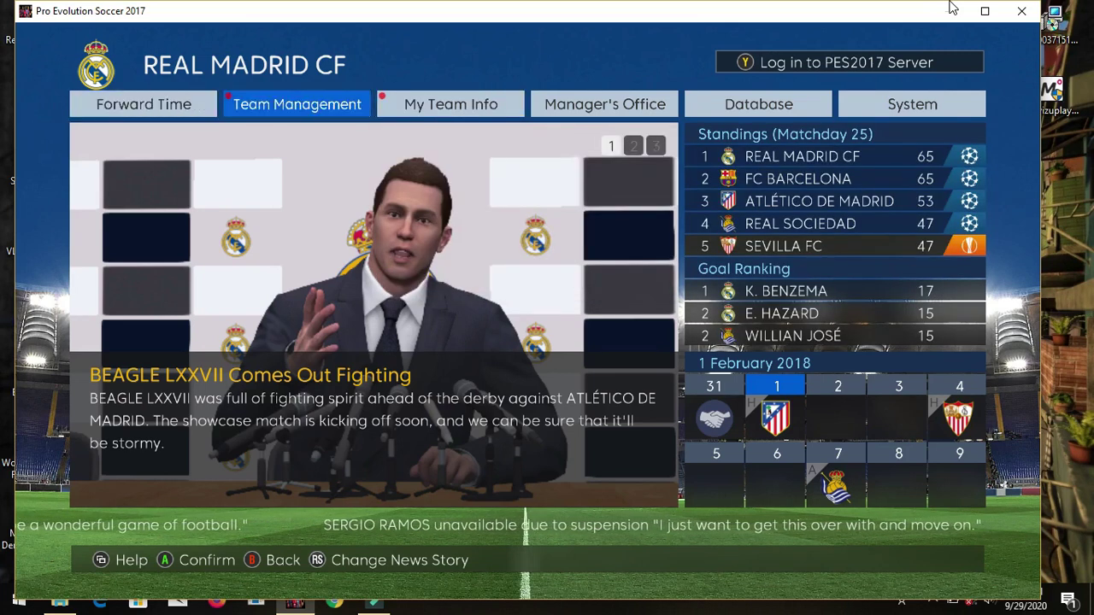
{"action": "key", "text": "Return"}
{"action": "key", "text": "Down"}
{"action": "key", "text": "Return"}
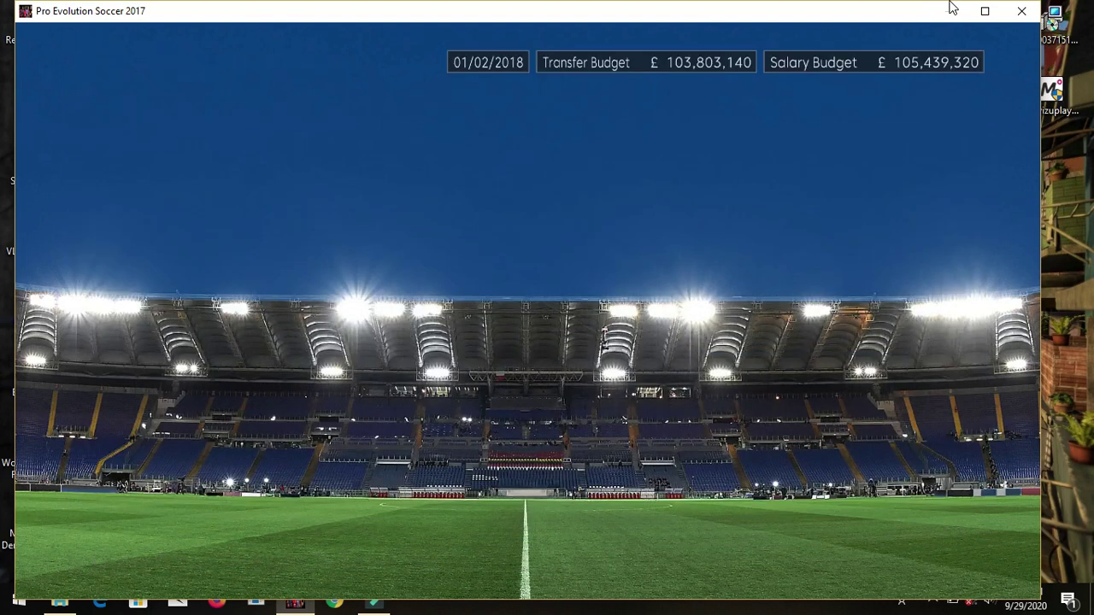
Step: Browse the Negotiations categories My Team, Youth Team, Other Clubs and Scouting
{"action": "key", "text": "Down"}
{"action": "key", "text": "Right"}
{"action": "key", "text": "Right"}
{"action": "key", "text": "Right"}
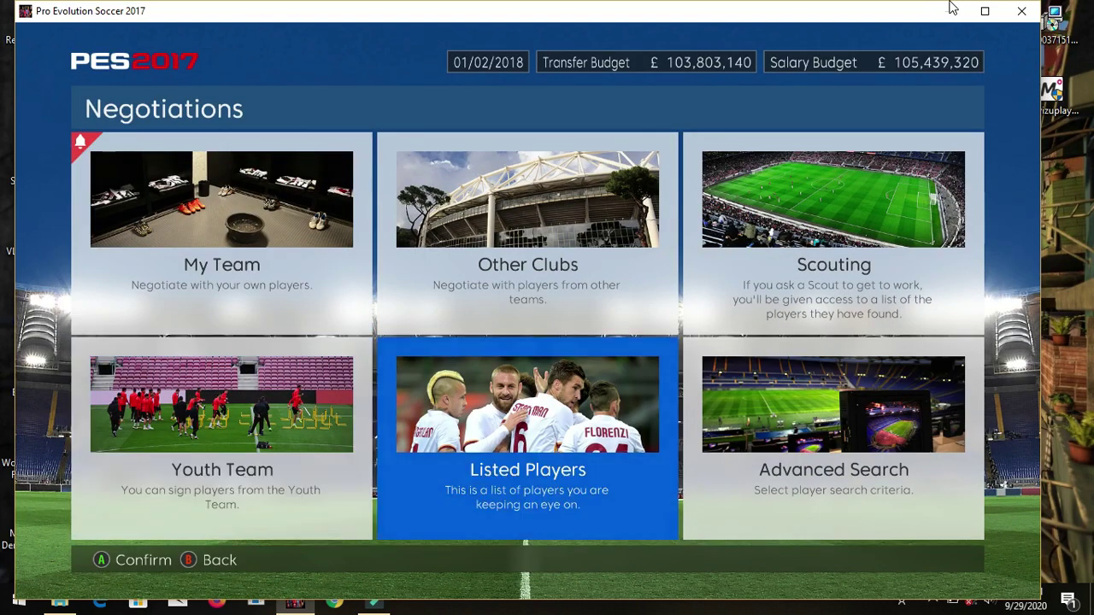
{"action": "key", "text": "Up"}
{"action": "key", "text": "Right"}
{"action": "key", "text": "Right"}
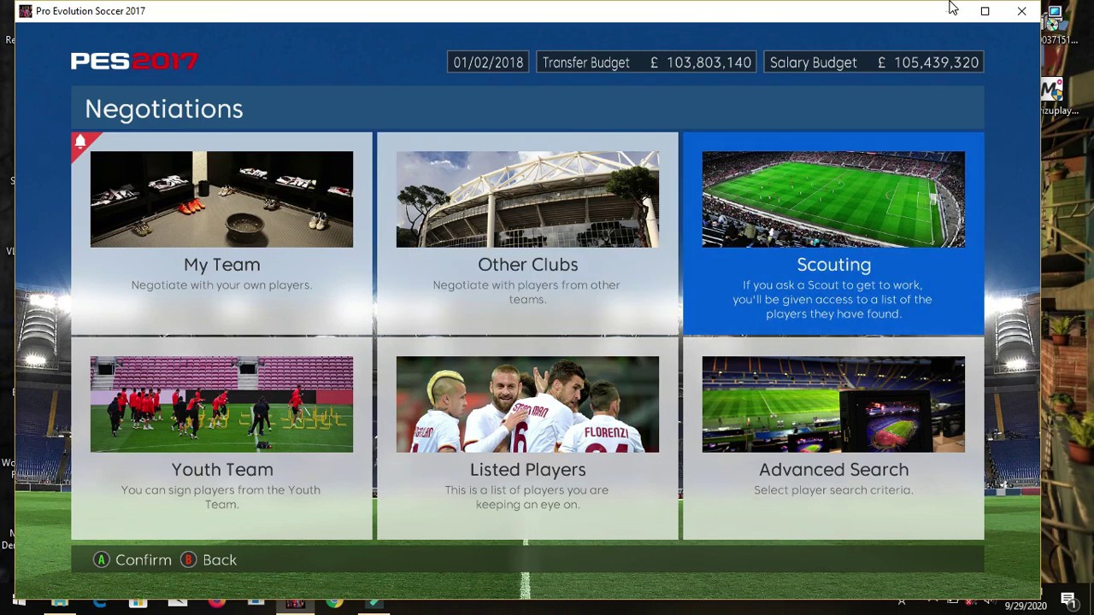
{"action": "key", "text": "Left"}
{"action": "key", "text": "Left"}
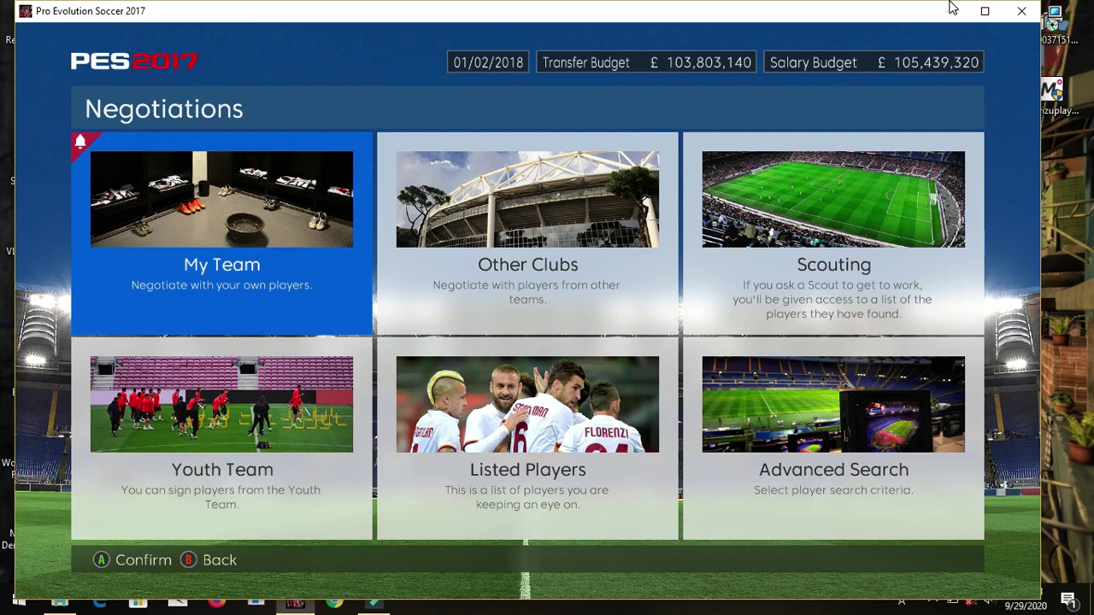
{"action": "key", "text": "Right"}
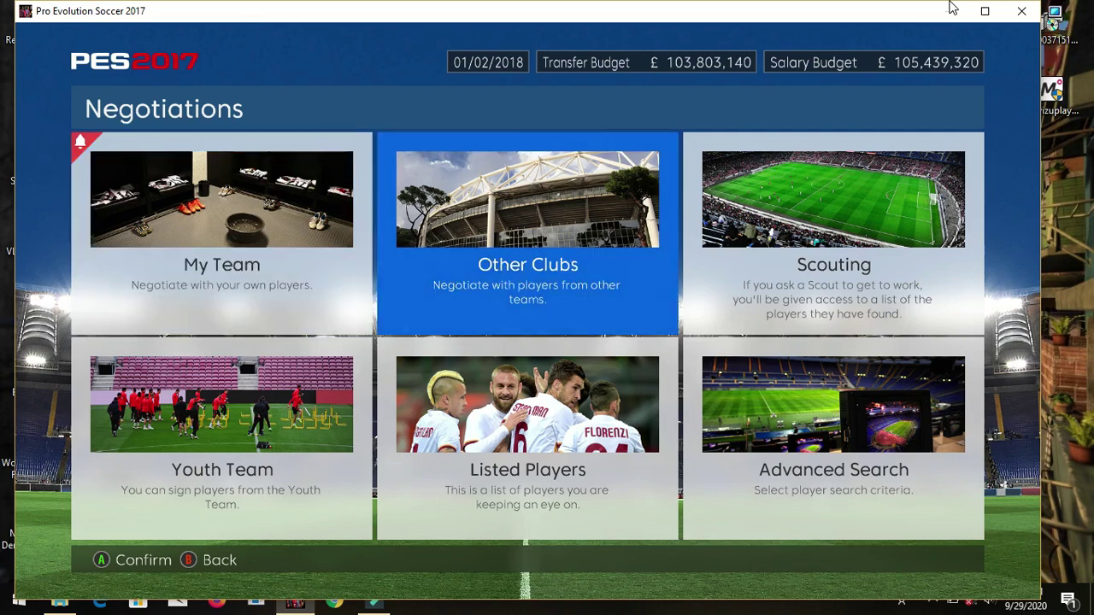
{"action": "key", "text": "Right"}
{"action": "key", "text": "Left"}
Step: Look over Listed Players and Advanced Search, then back out to the career hub
{"action": "key", "text": "Down"}
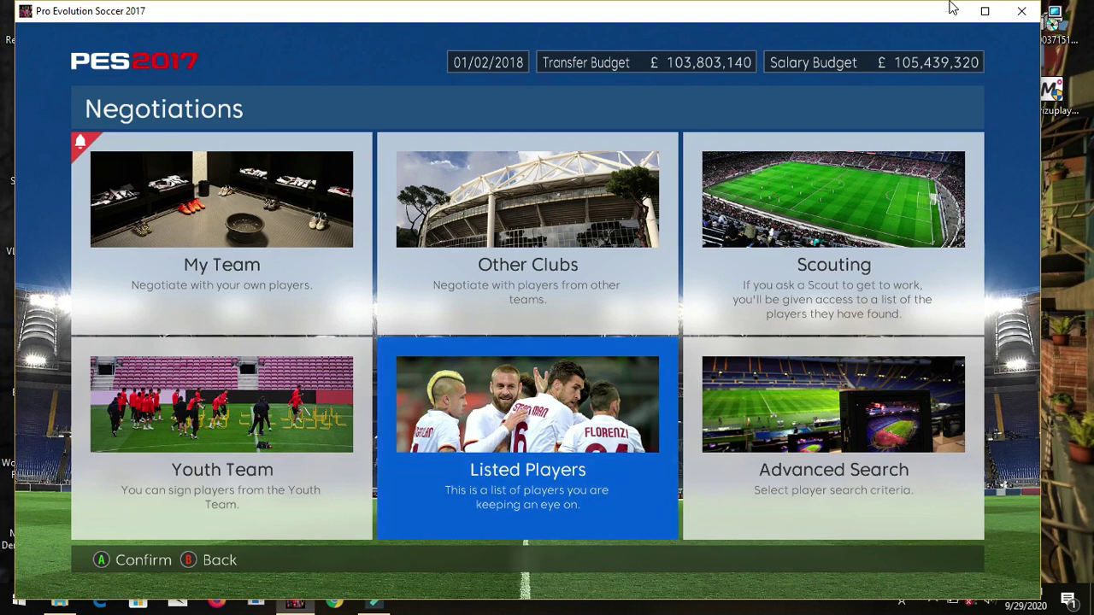
{"action": "key", "text": "Left"}
{"action": "key", "text": "Right"}
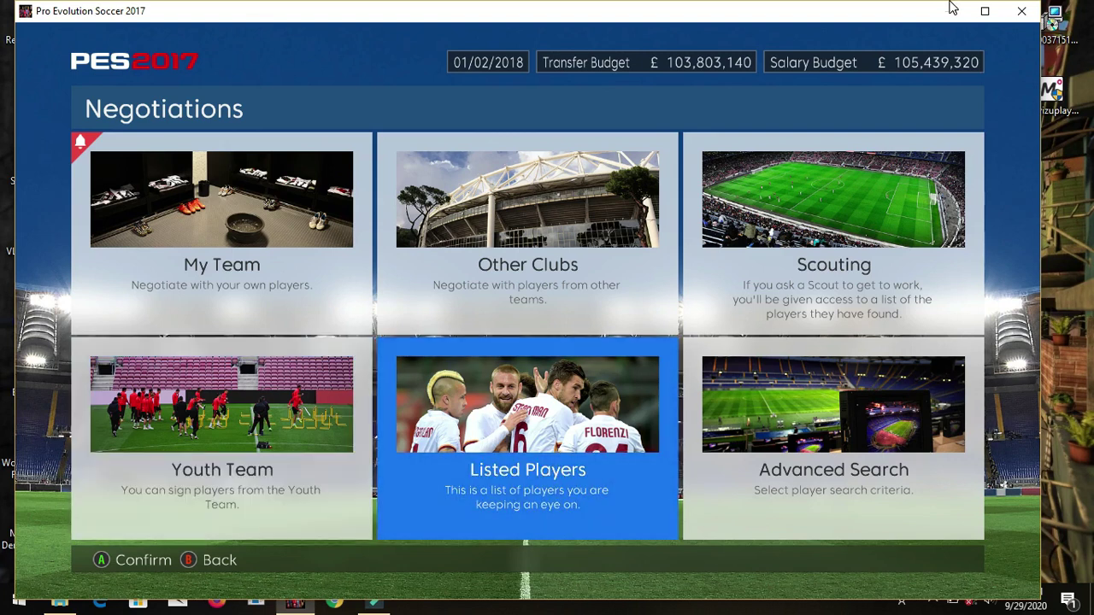
{"action": "key", "text": "Right"}
{"action": "key", "text": "Up"}
{"action": "key", "text": "Left"}
{"action": "key", "text": "Down"}
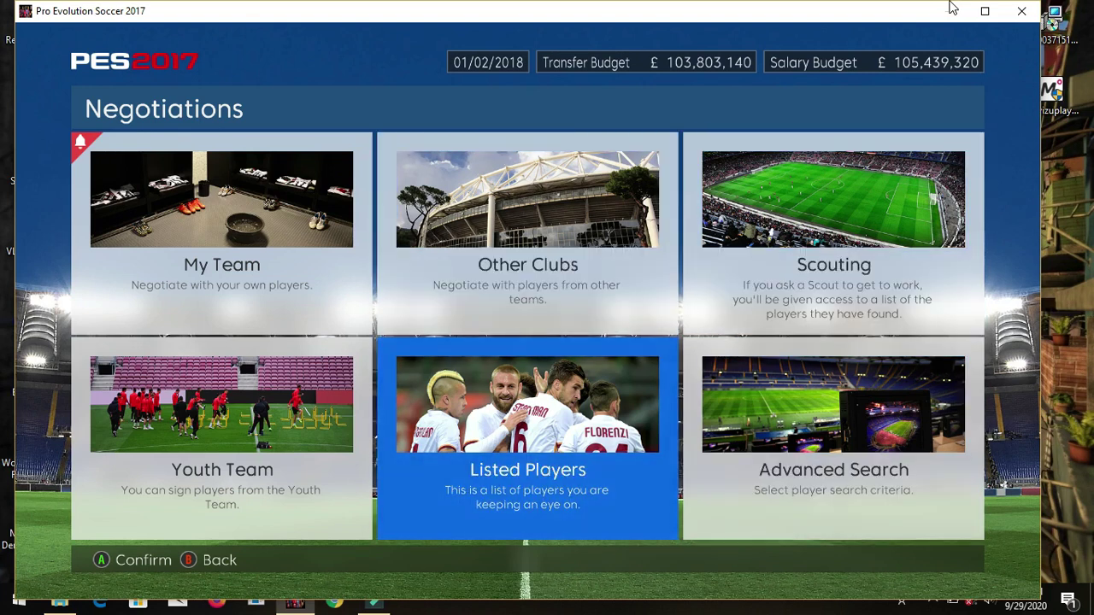
{"action": "key", "text": "Left"}
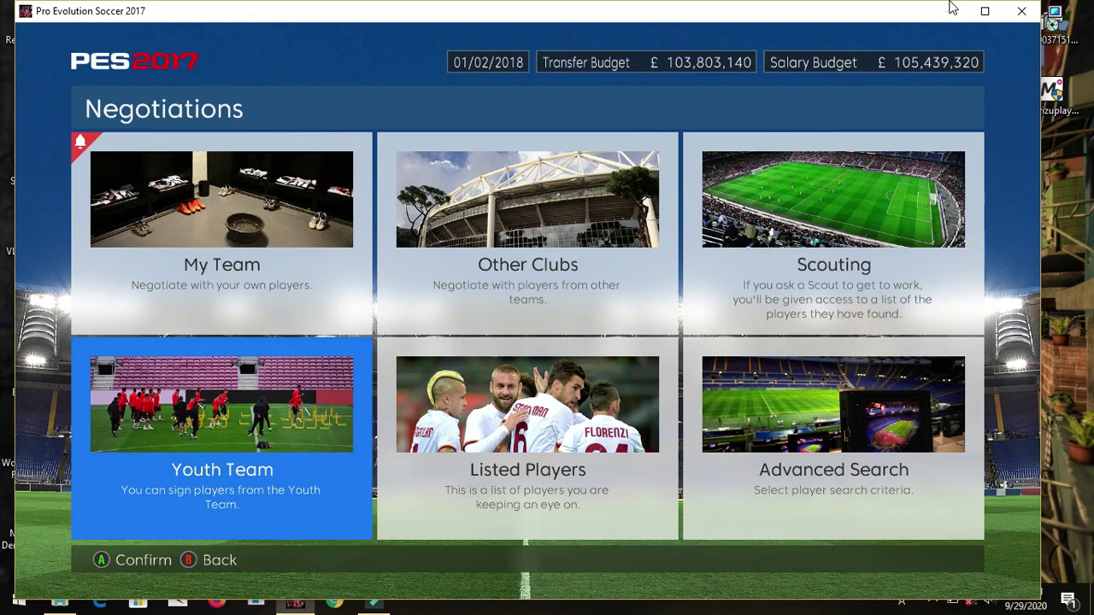
{"action": "key", "text": "Return"}
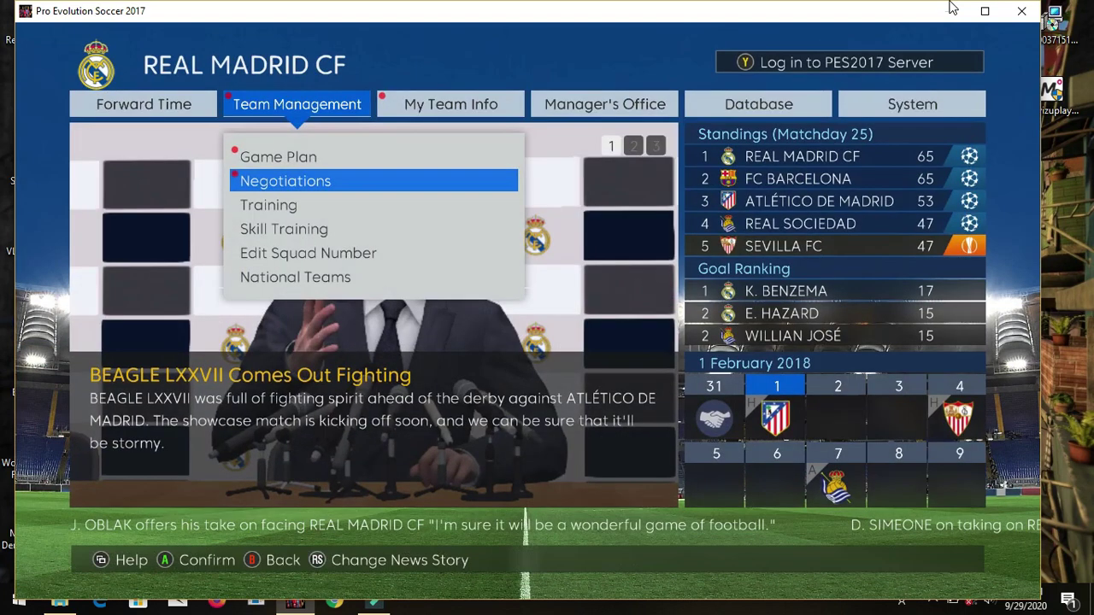
Step: Close the game and open PES2017 Multi-Switcher 4.0 Setup.rar from the desktop in WinRAR
{"action": "left_click", "coordinate": [1023, 11]}
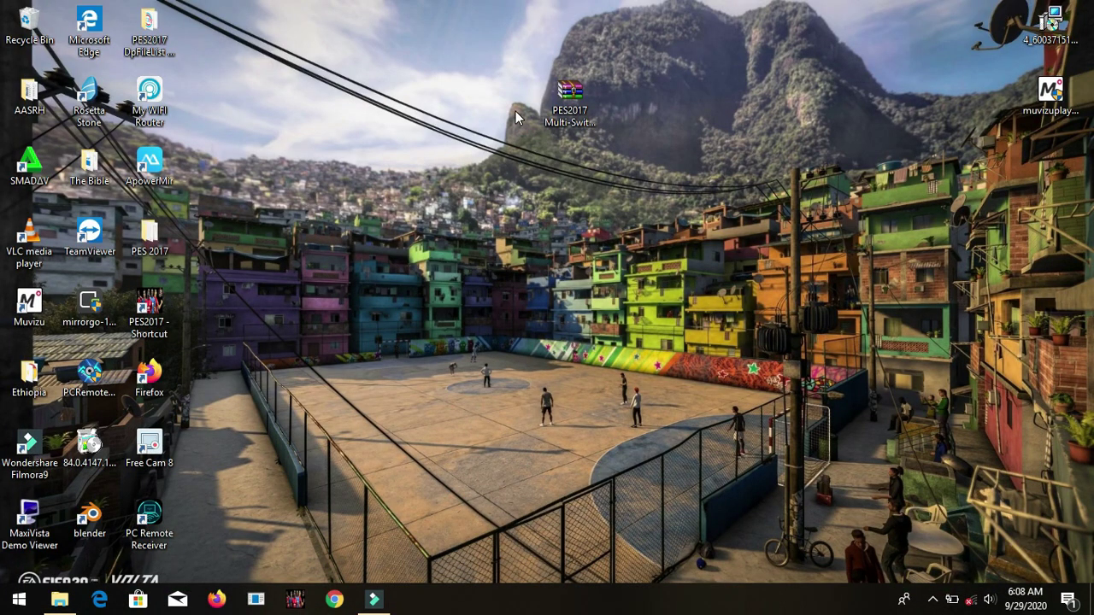
{"action": "left_click_drag", "start_coordinate": [554, 121], "coordinate": [585, 116]}
{"action": "left_click", "coordinate": [607, 94]}
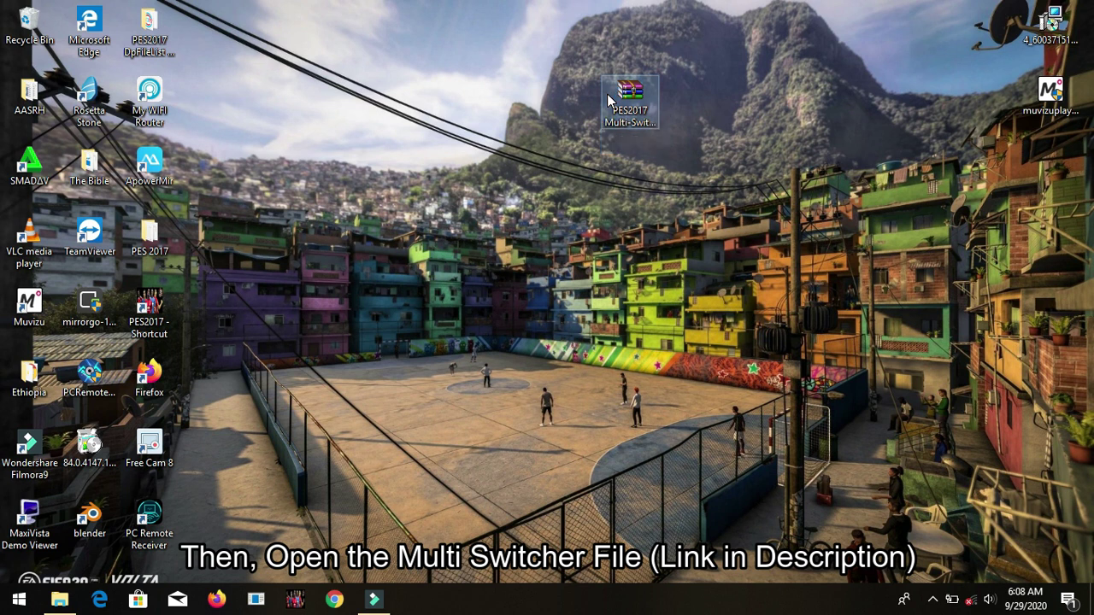
{"action": "double_click", "coordinate": [607, 93]}
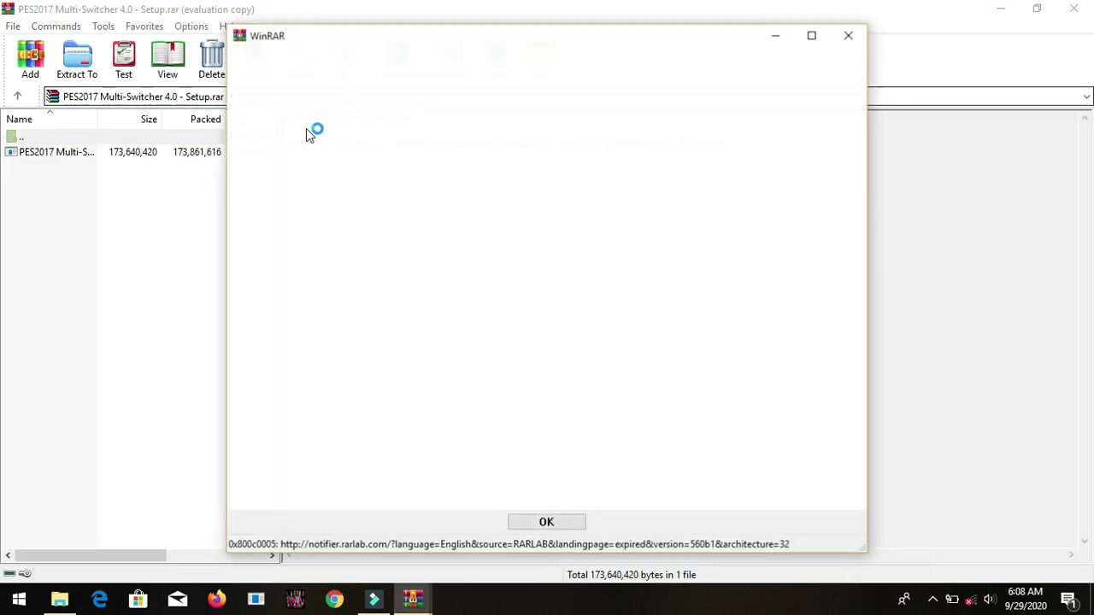
Step: Dismiss the notifier and run Setup.exe from inside the archive
{"action": "left_click", "coordinate": [849, 39]}
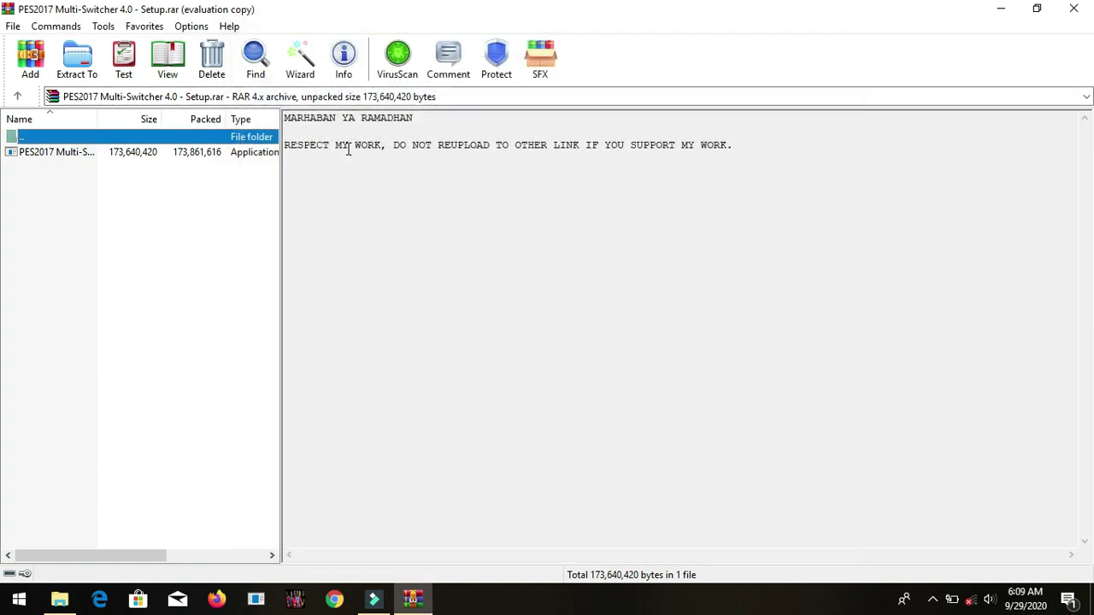
{"action": "double_click", "coordinate": [237, 157]}
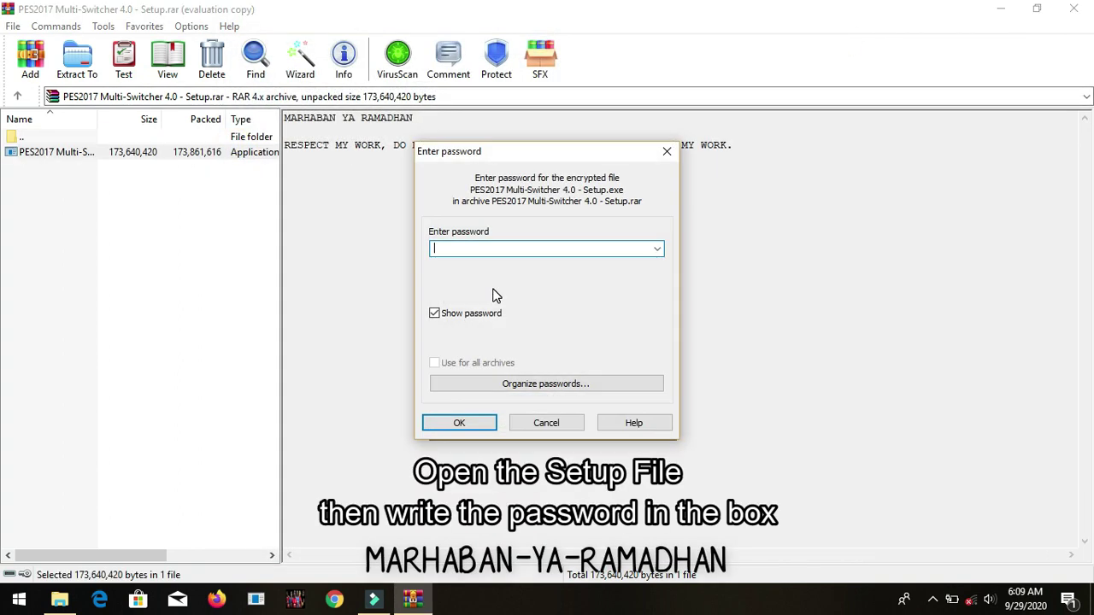
{"action": "left_click_drag", "start_coordinate": [556, 148], "coordinate": [610, 183]}
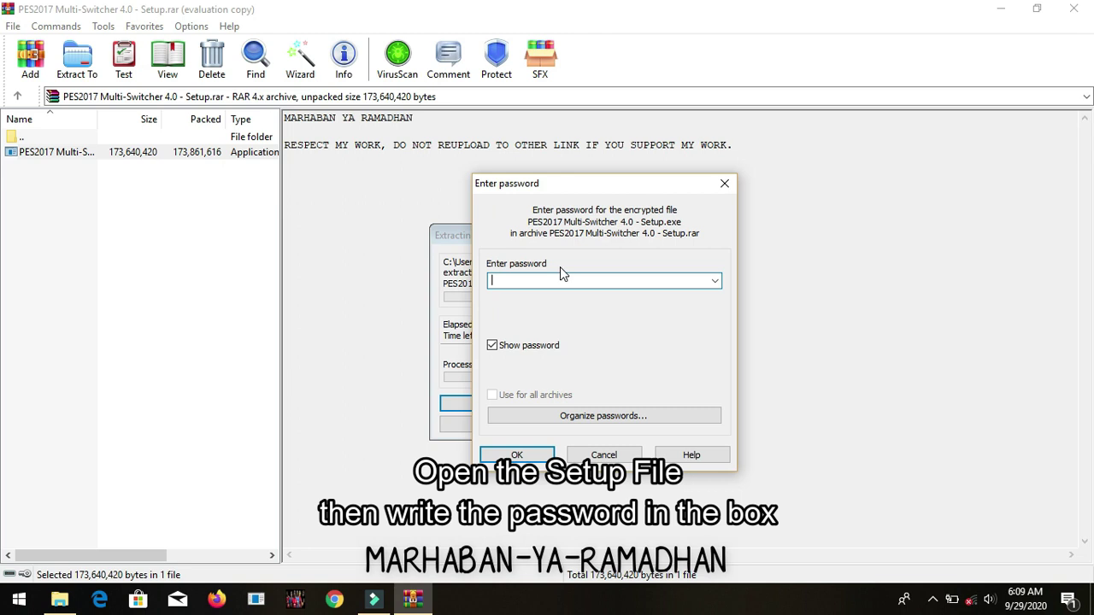
Step: Enter the archive password with Show password ticked, extract the setup, and minimize WinRAR
{"action": "key", "text": "Caps_Lock"}
{"action": "left_click", "coordinate": [492, 346]}
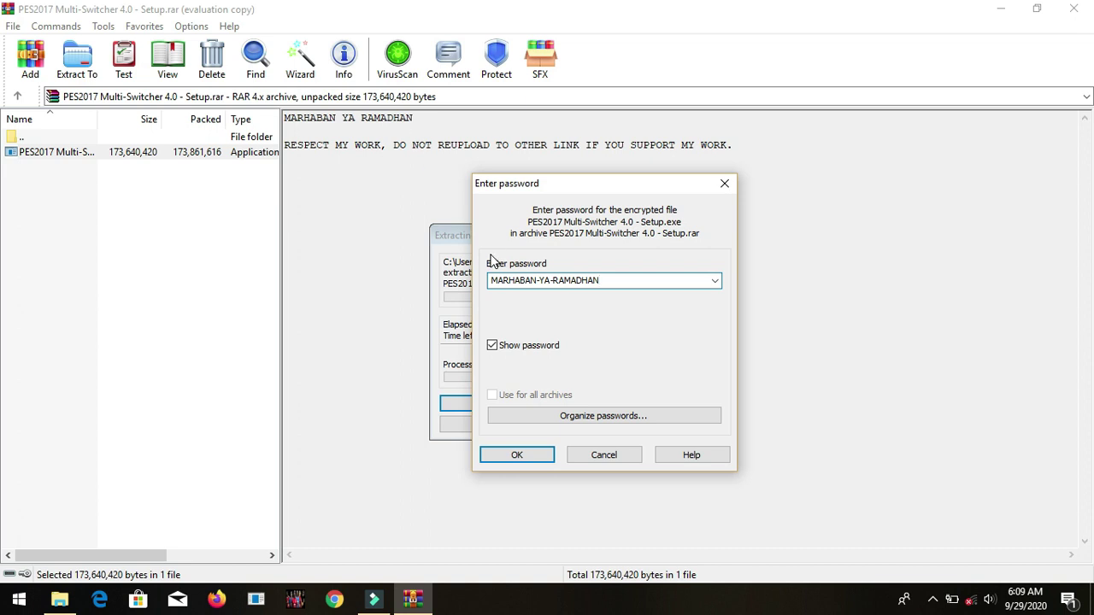
{"action": "left_click", "coordinate": [521, 455]}
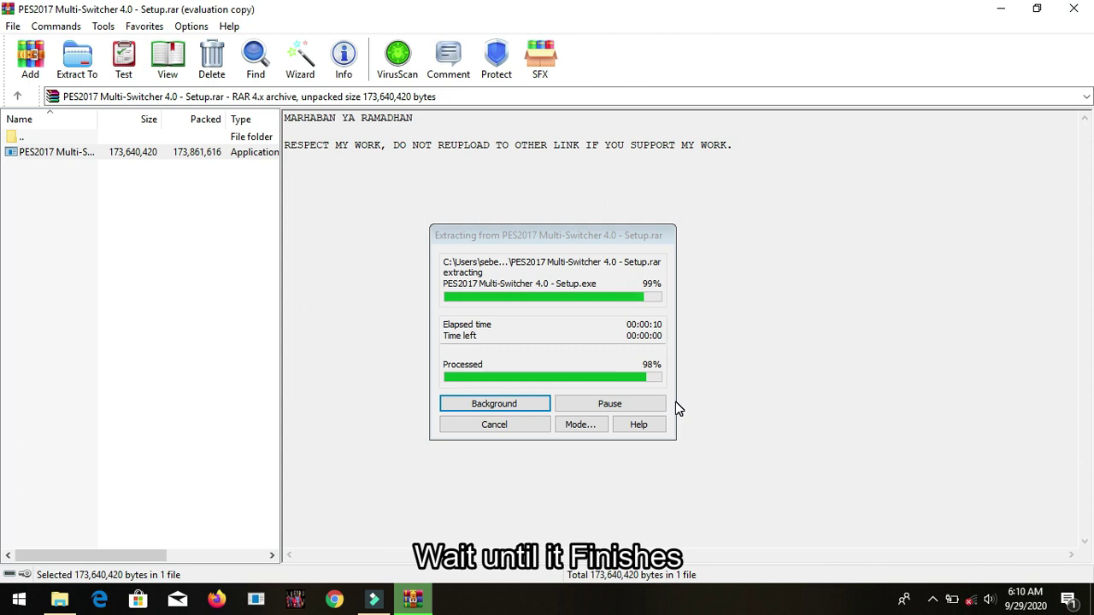
{"action": "left_click", "coordinate": [998, 10]}
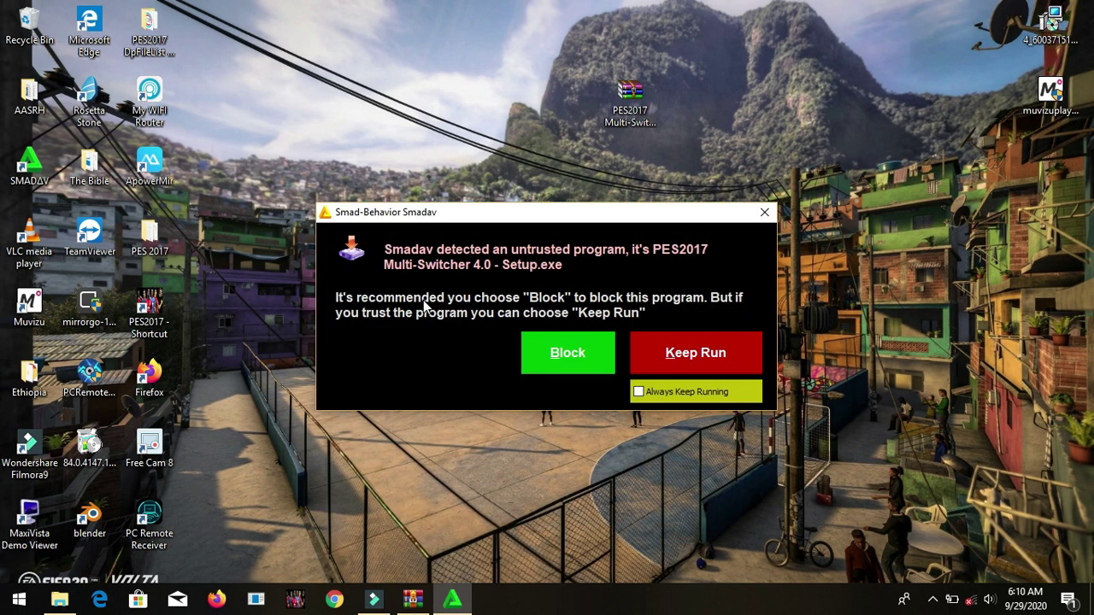
Step: Choose Keep Run in the Smad-Behavior alert so the Multi-Switcher setup continues
{"action": "left_click_drag", "start_coordinate": [651, 214], "coordinate": [683, 213]}
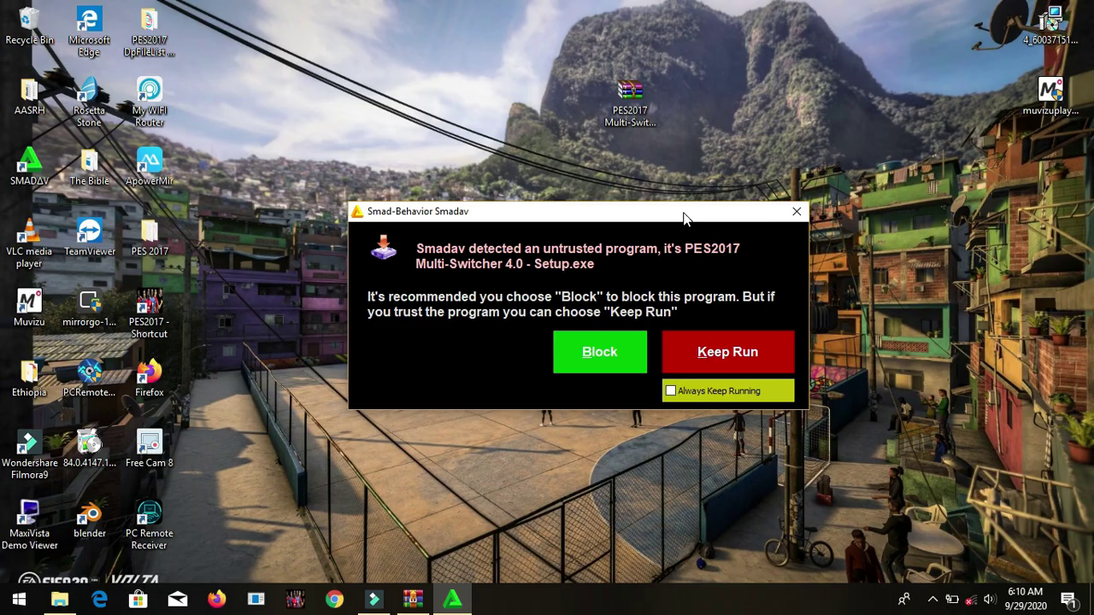
{"action": "left_click", "coordinate": [727, 352]}
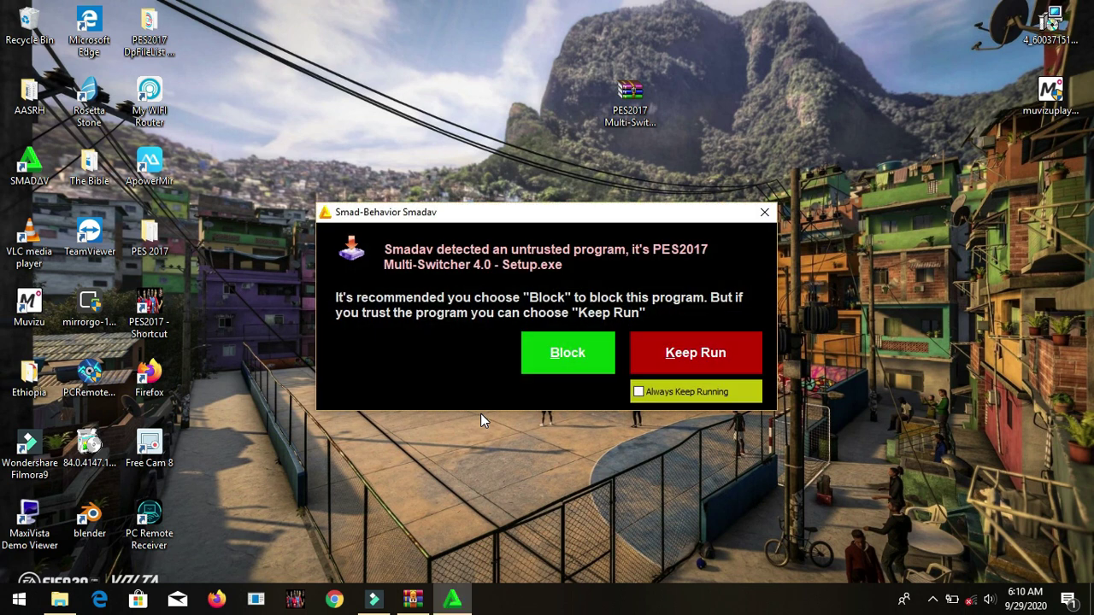
{"action": "left_click", "coordinate": [661, 357]}
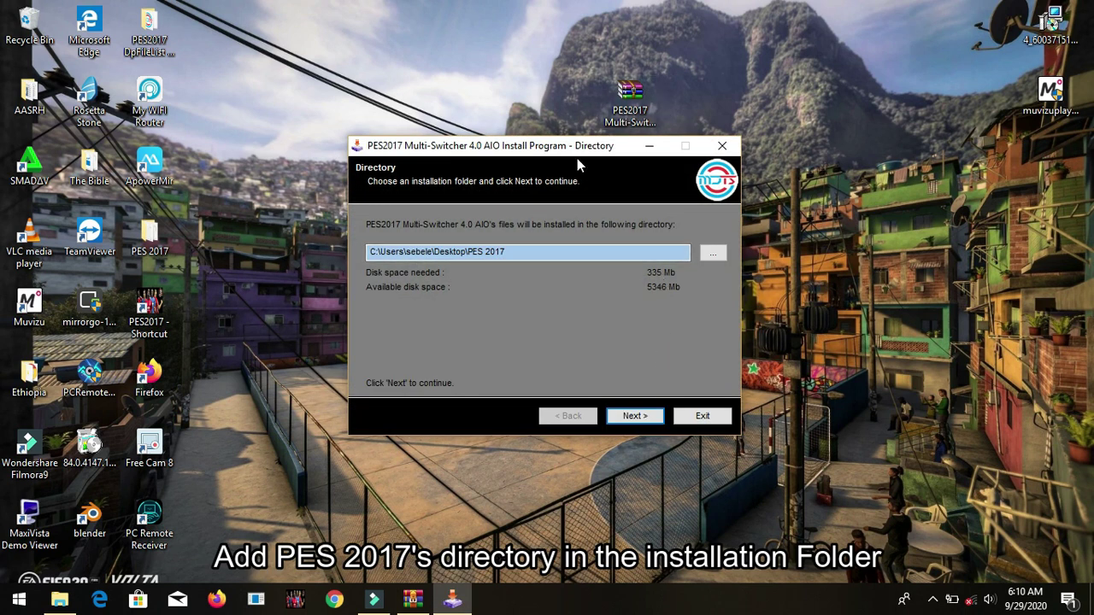
Step: Keep the PES 2017 install directory and start the Multi-Switcher 4.0 AIO installation
{"action": "left_click_drag", "start_coordinate": [575, 158], "coordinate": [586, 207]}
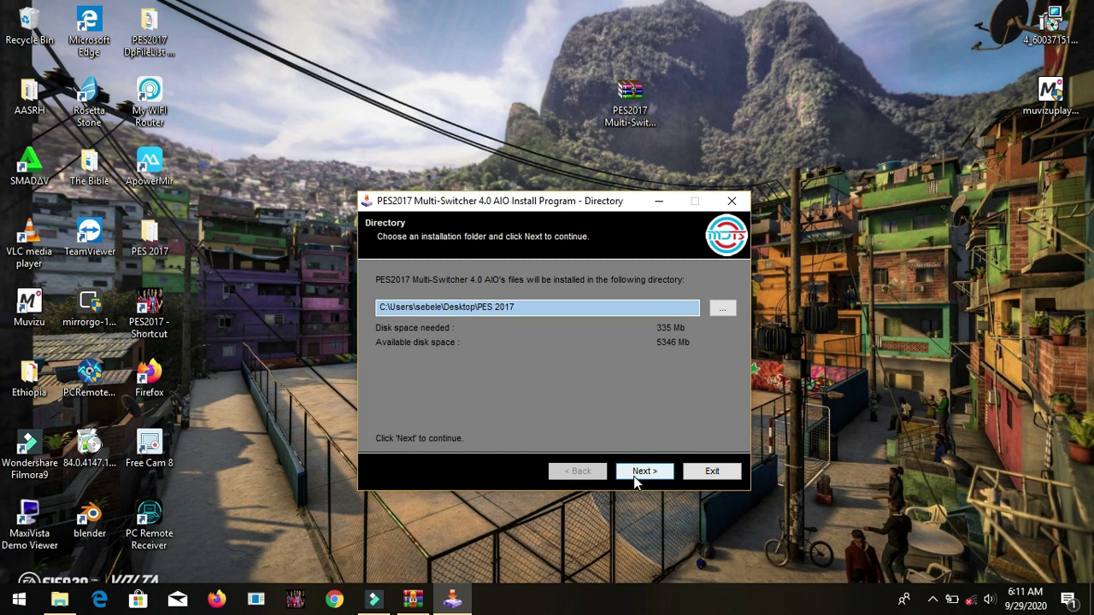
{"action": "left_click", "coordinate": [633, 476]}
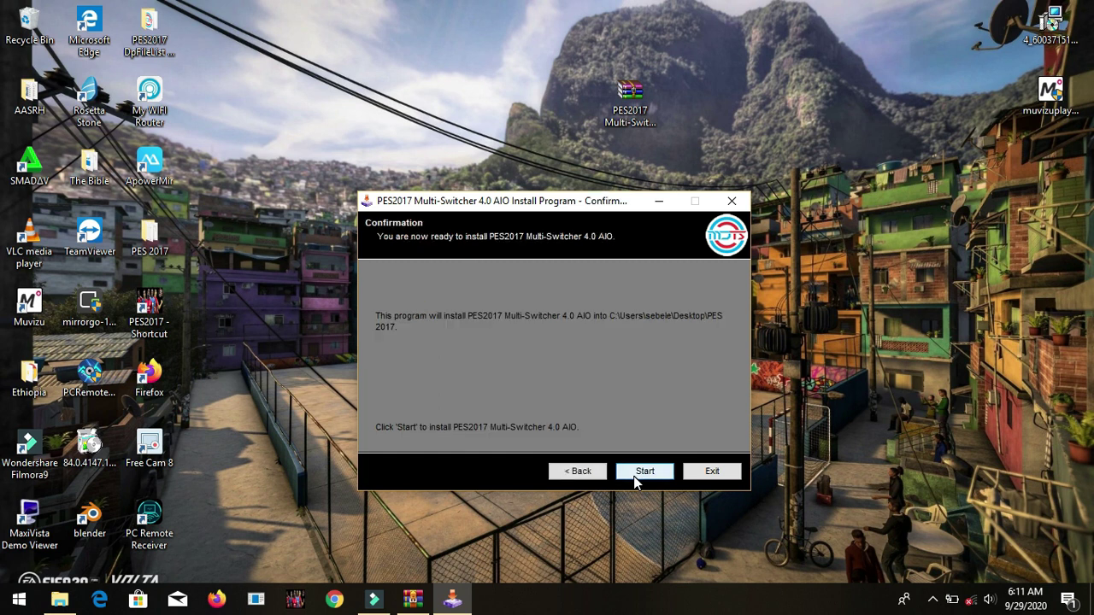
{"action": "left_click", "coordinate": [633, 476]}
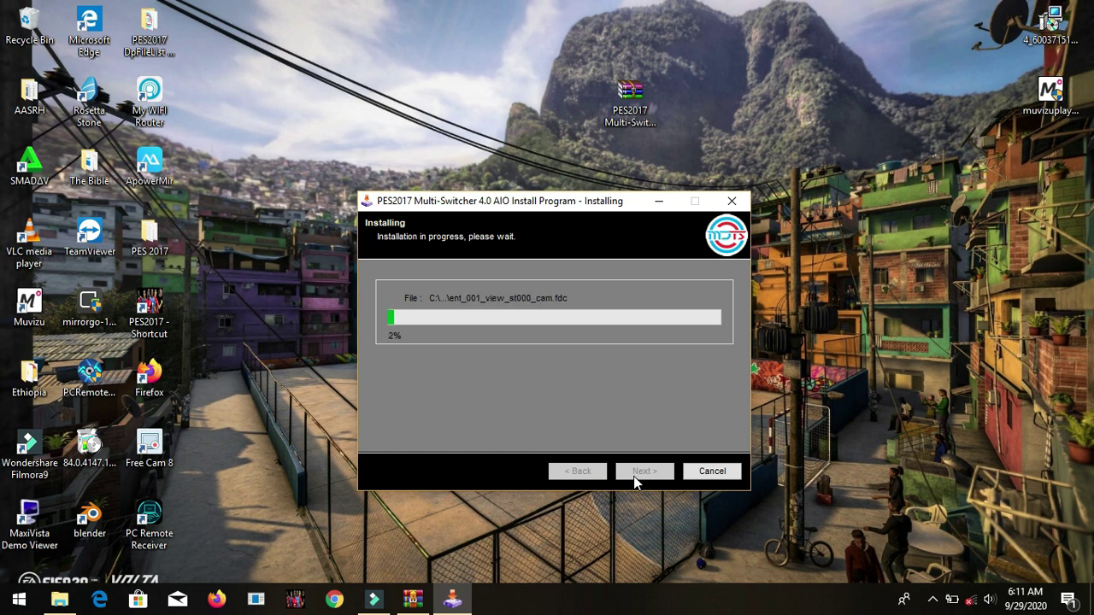
Step: Pause the screen recorder from the tray during installation, then close the finished installer
{"action": "left_click", "coordinate": [932, 601]}
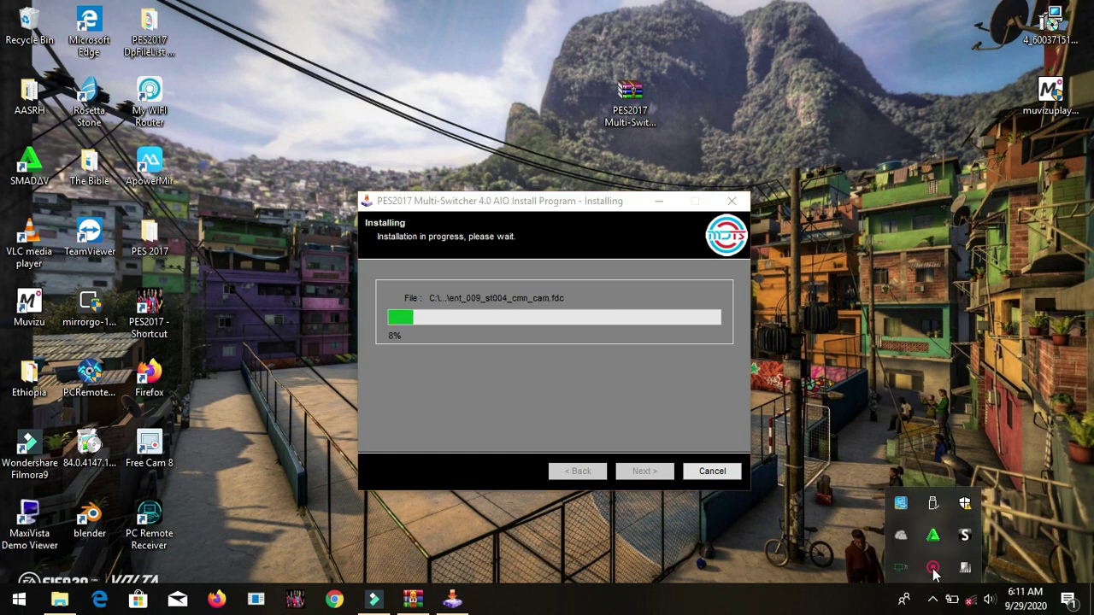
{"action": "left_click", "coordinate": [933, 602]}
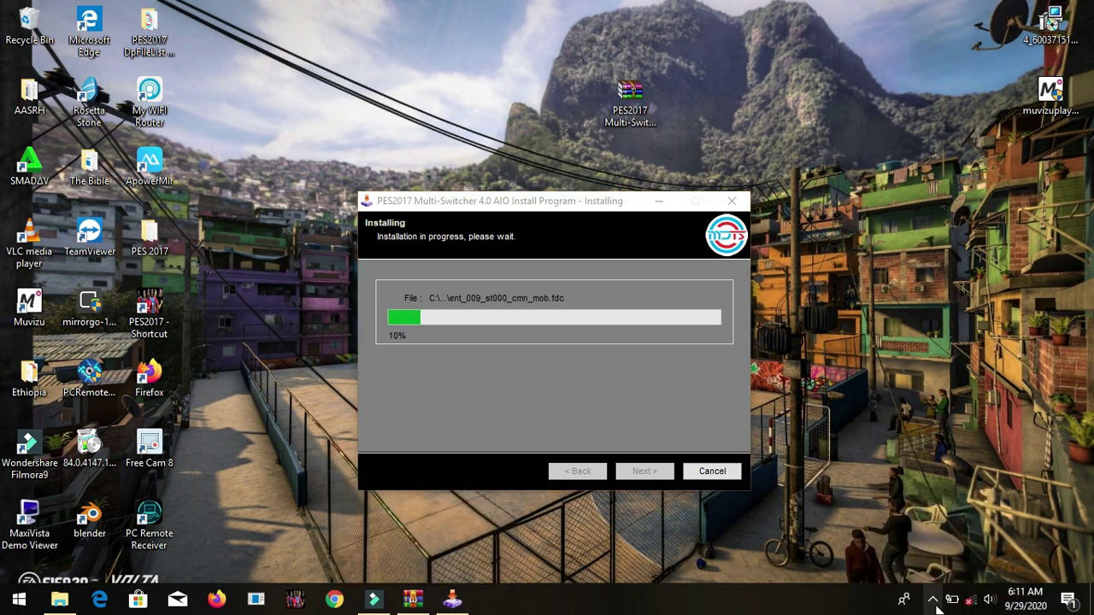
{"action": "left_click", "coordinate": [932, 601]}
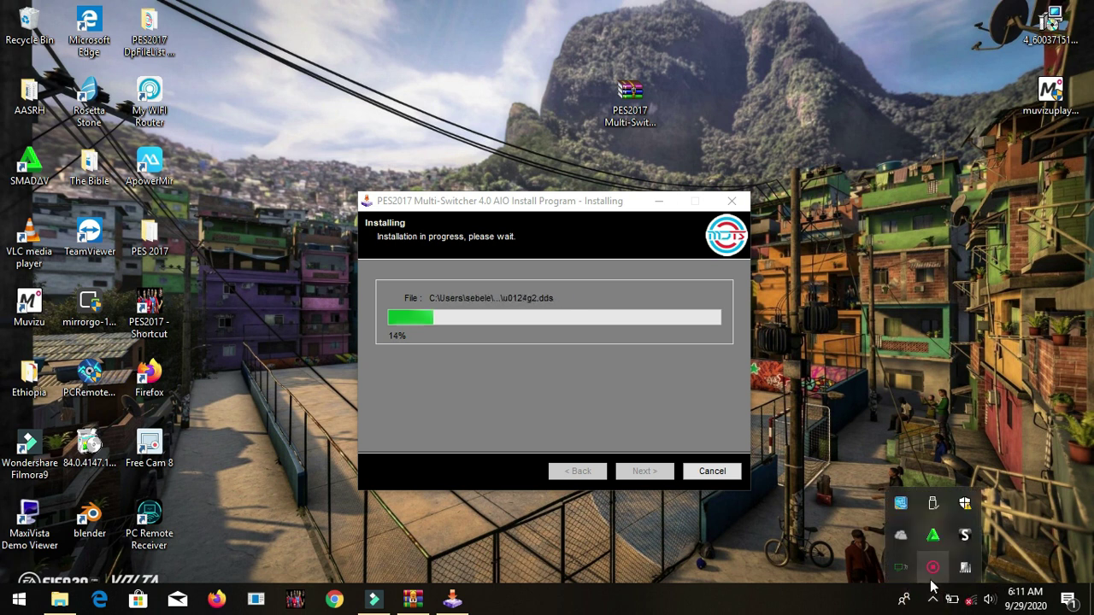
{"action": "left_click", "coordinate": [932, 567]}
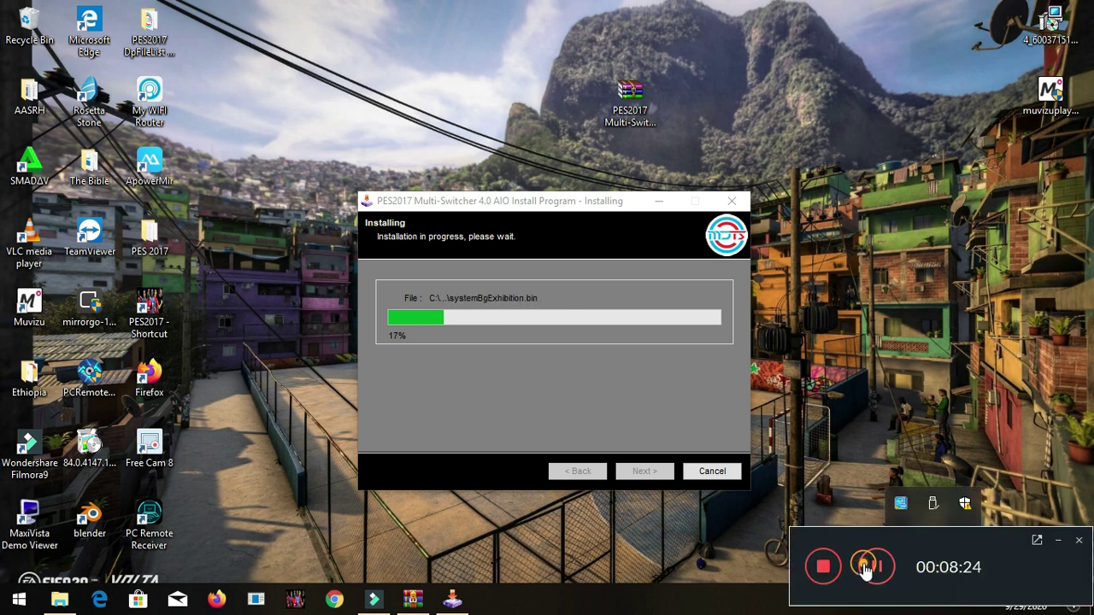
{"action": "left_click", "coordinate": [866, 568]}
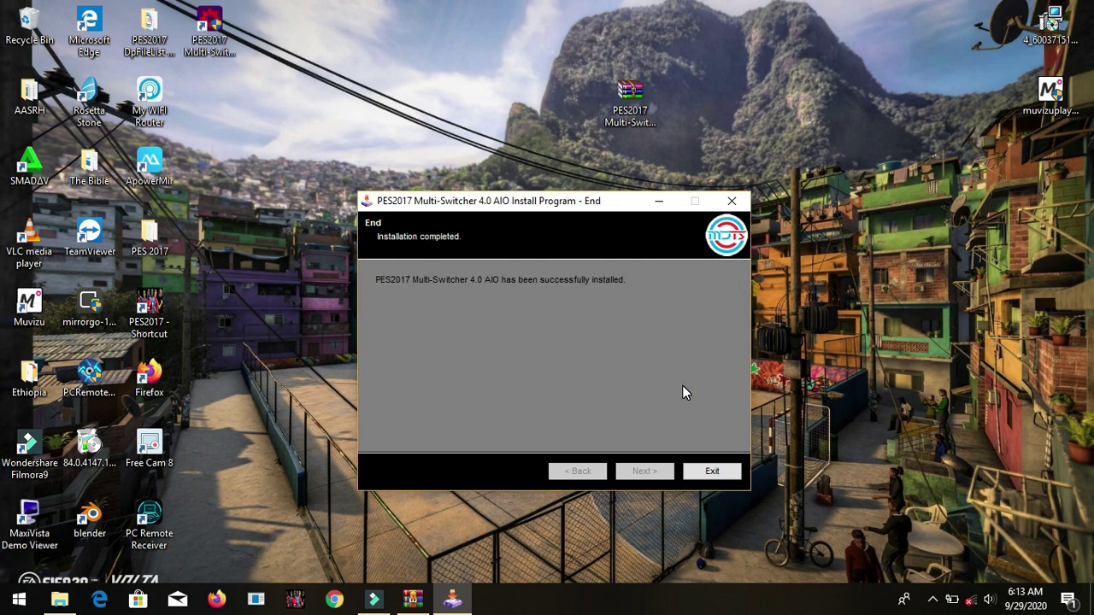
{"action": "left_click", "coordinate": [734, 204]}
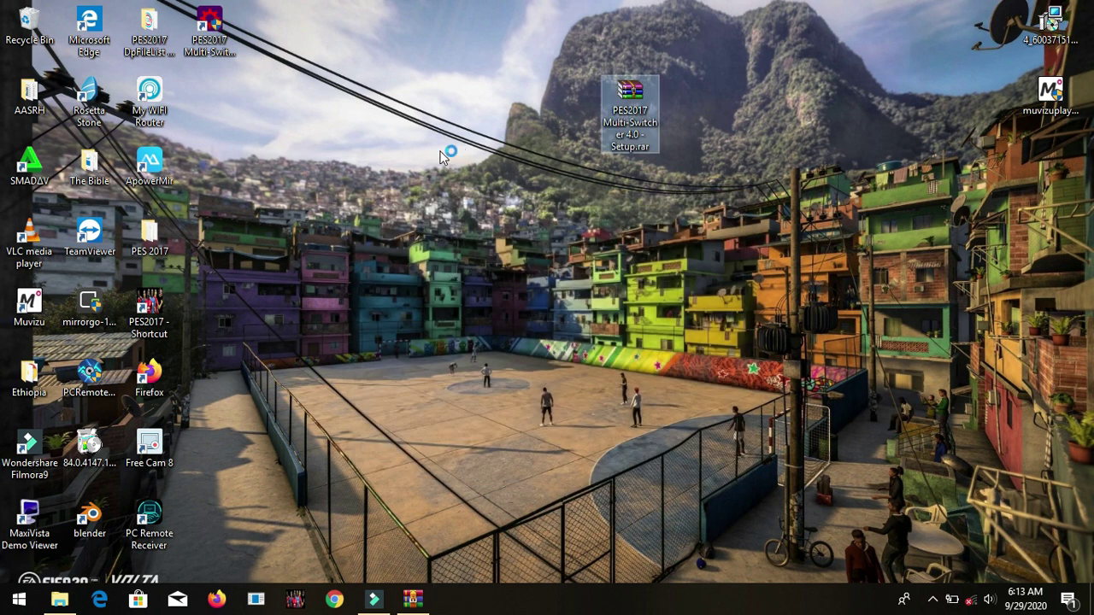
Step: Open the Multi-Switcher shortcut's file location, minimize that folder, and close the Multi Switcher window
{"action": "mouse_move", "coordinate": [210, 34]}
{"action": "left_mouse_down"}
{"action": "mouse_move", "coordinate": [261, 130]}
{"action": "mouse_move", "coordinate": [278, 119]}
{"action": "mouse_move", "coordinate": [212, 37]}
{"action": "left_mouse_up"}
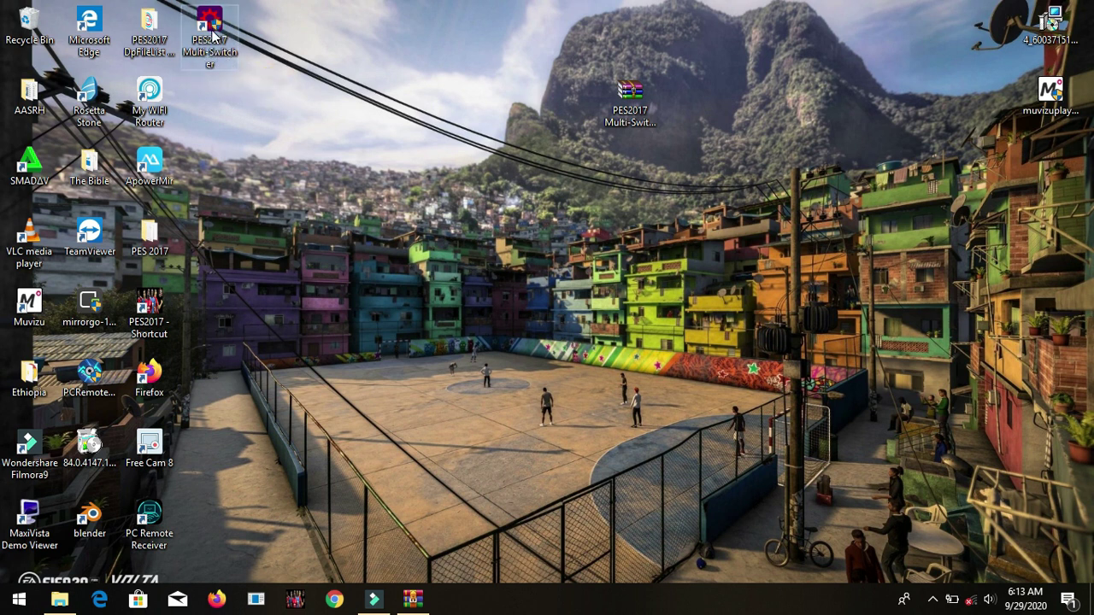
{"action": "right_click", "coordinate": [210, 32]}
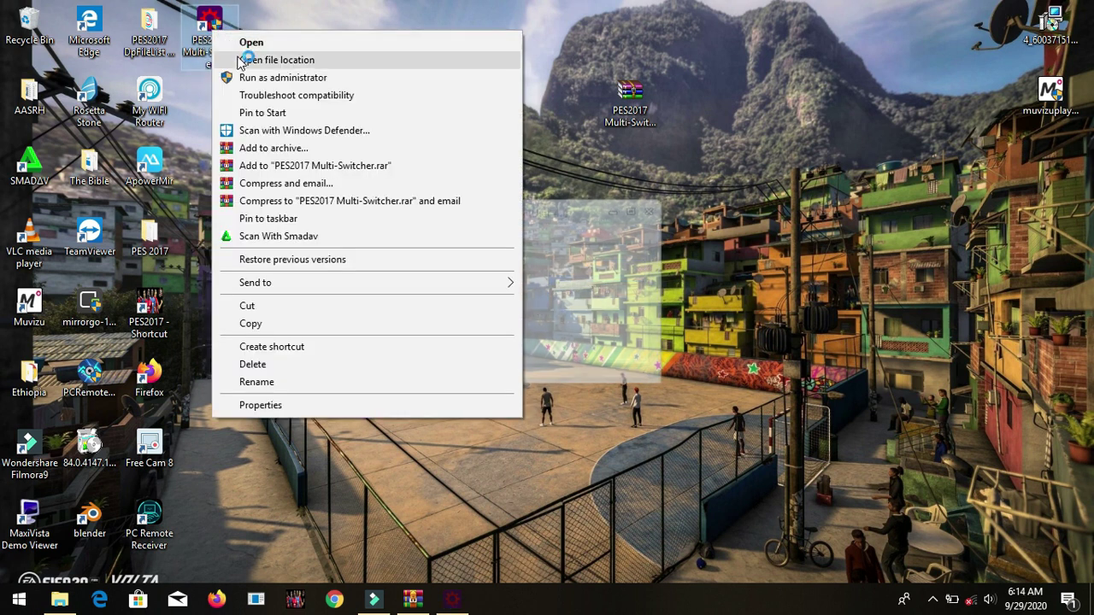
{"action": "left_click", "coordinate": [241, 60]}
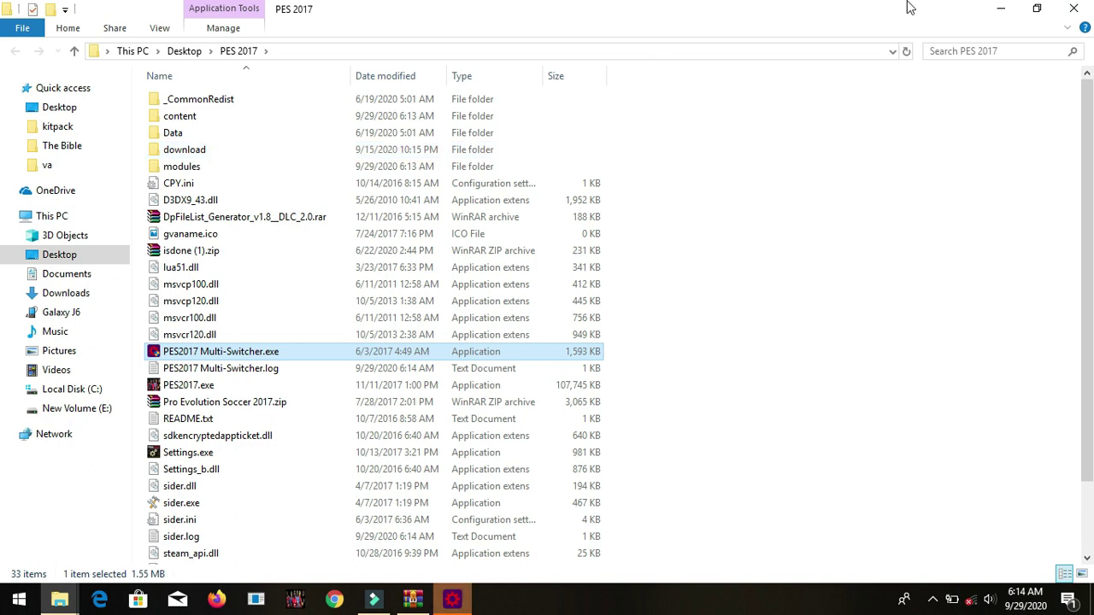
{"action": "left_click", "coordinate": [1002, 9]}
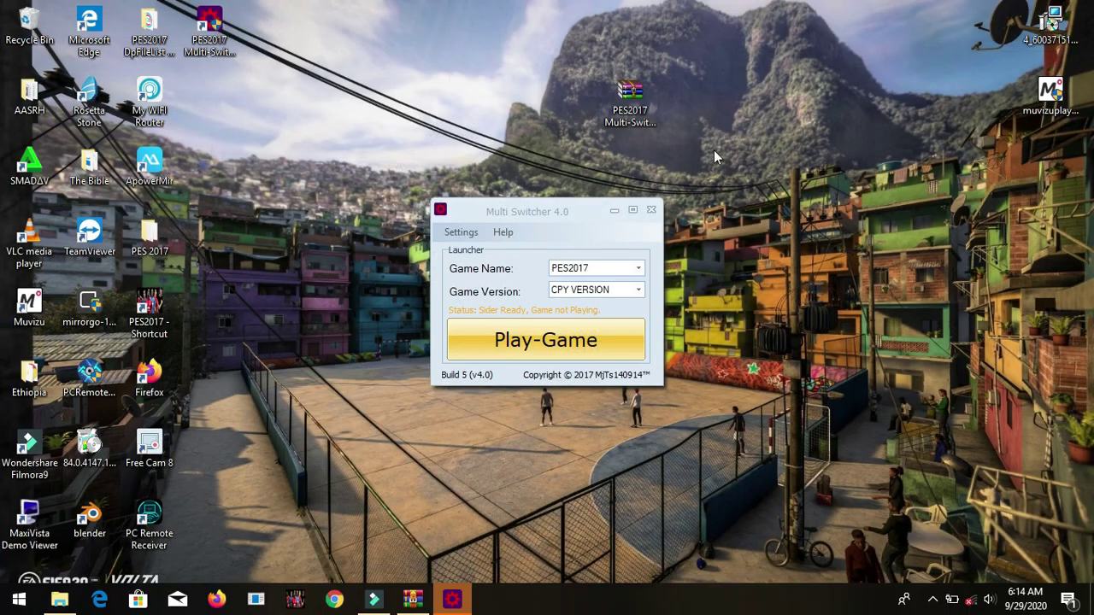
{"action": "left_click", "coordinate": [651, 209]}
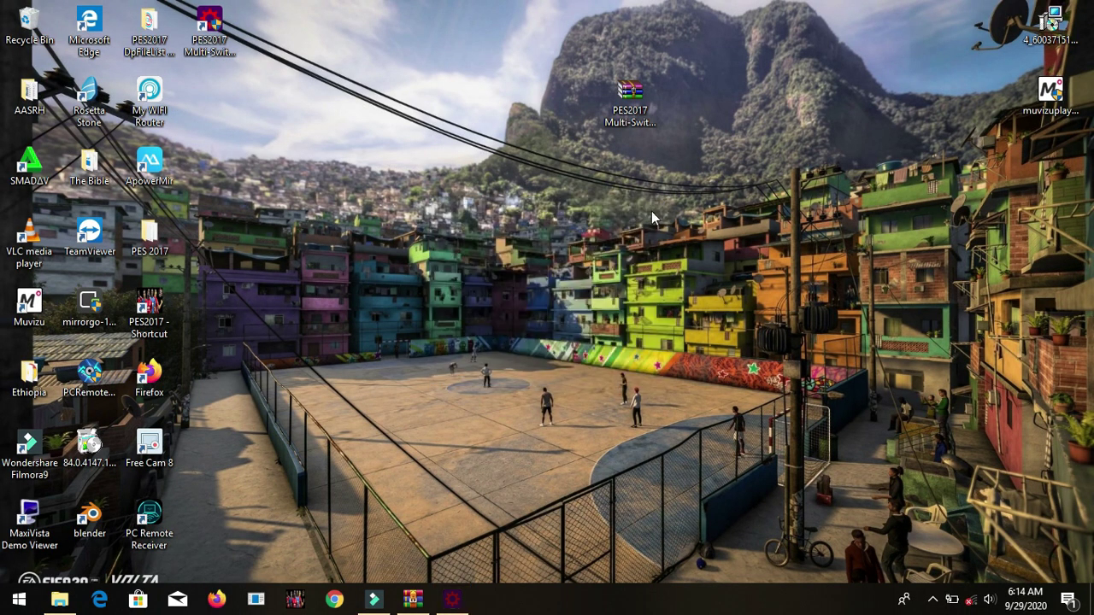
Step: Launch Multi-Switcher, keep Game Name PES2017, set Game Version to CPY VERSION, and open Settings
{"action": "double_click", "coordinate": [212, 43]}
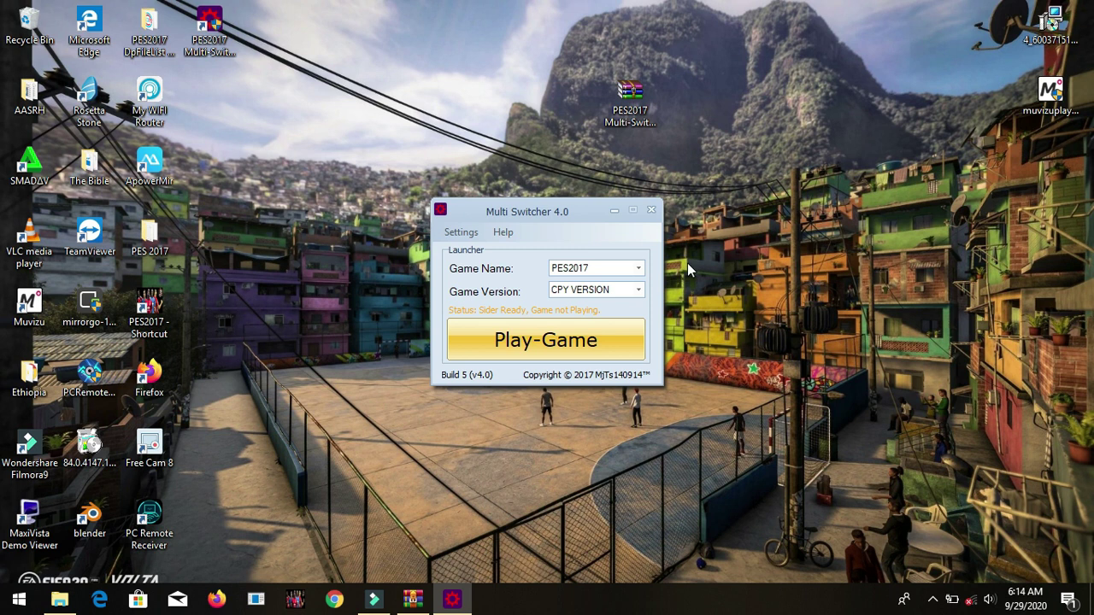
{"action": "left_click", "coordinate": [638, 270]}
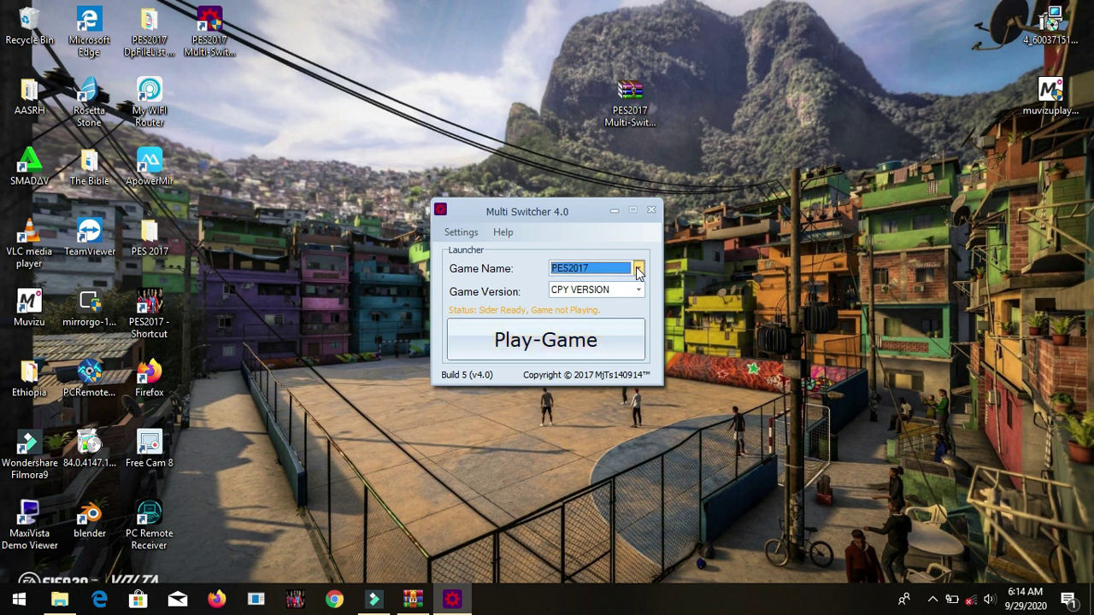
{"action": "left_click", "coordinate": [710, 281]}
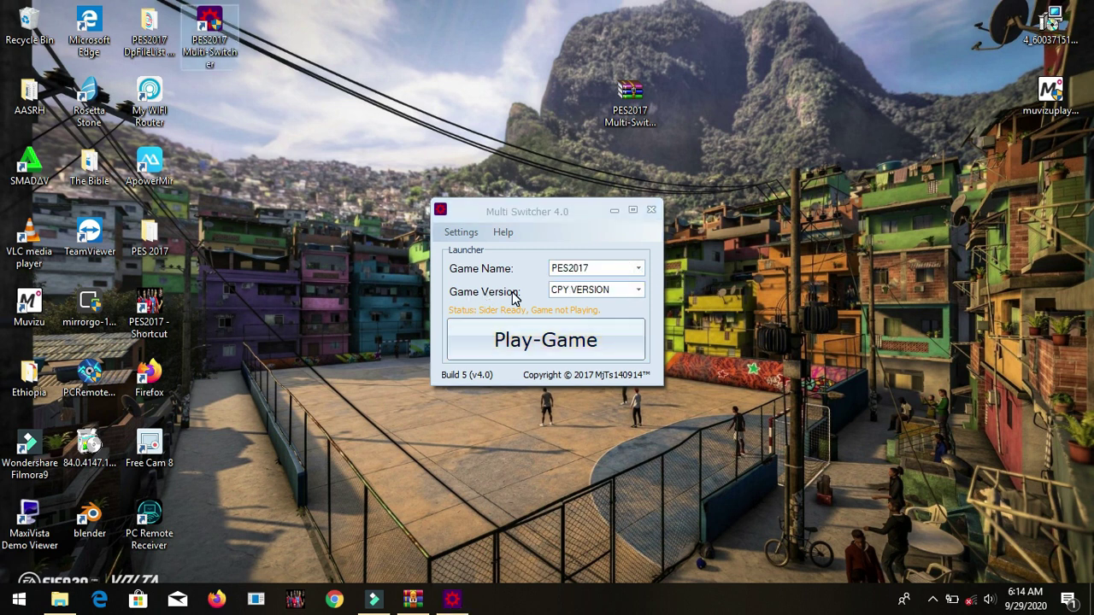
{"action": "left_click", "coordinate": [637, 290]}
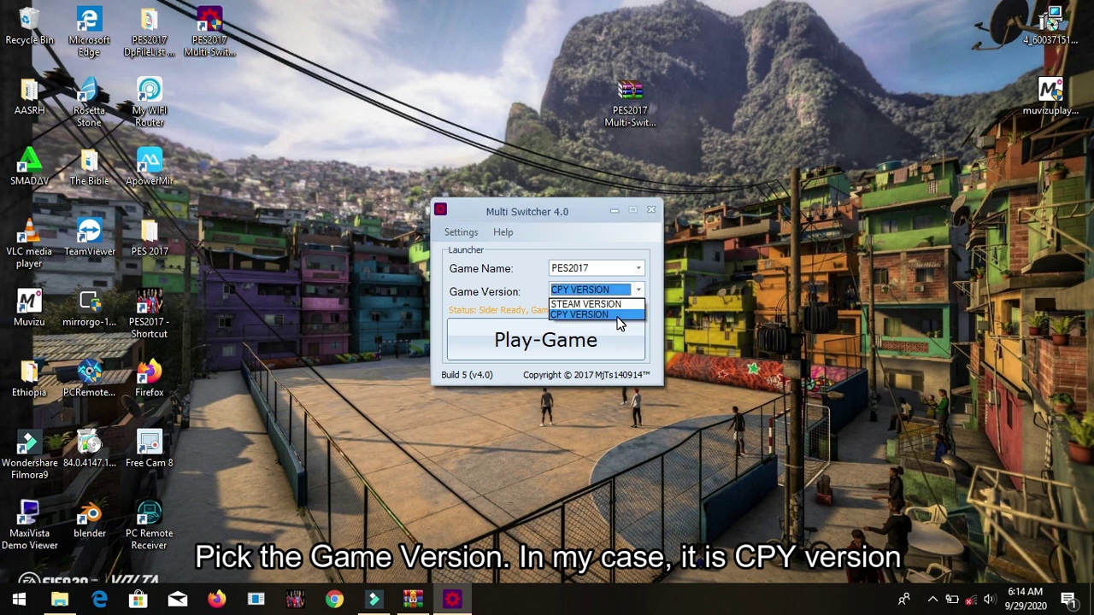
{"action": "left_click", "coordinate": [621, 305]}
{"action": "left_click", "coordinate": [637, 291]}
{"action": "left_click", "coordinate": [617, 316]}
{"action": "left_click", "coordinate": [694, 308]}
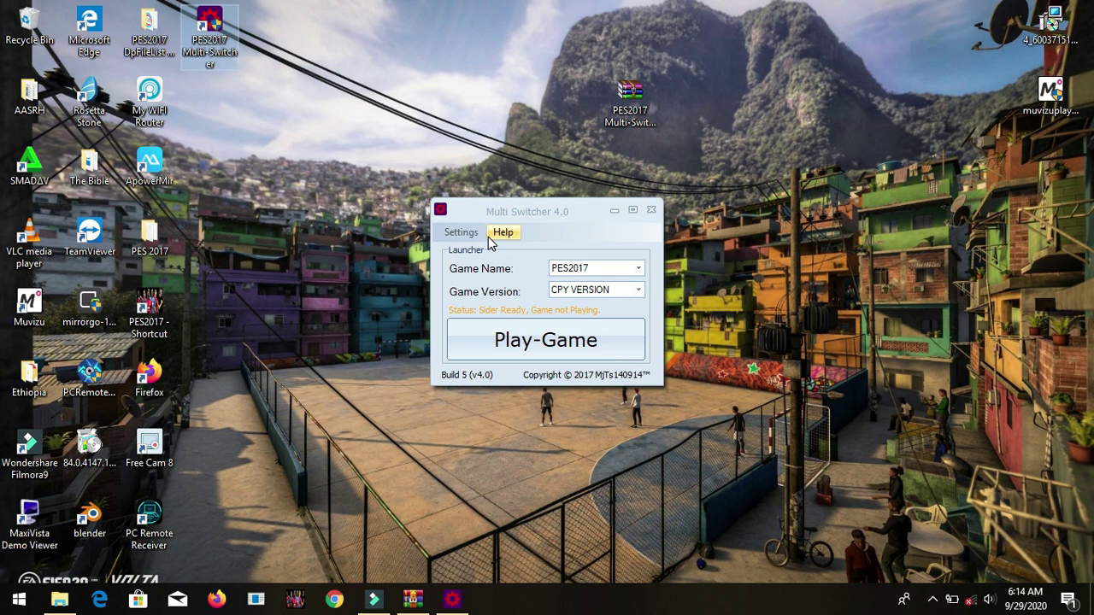
{"action": "left_click", "coordinate": [462, 234]}
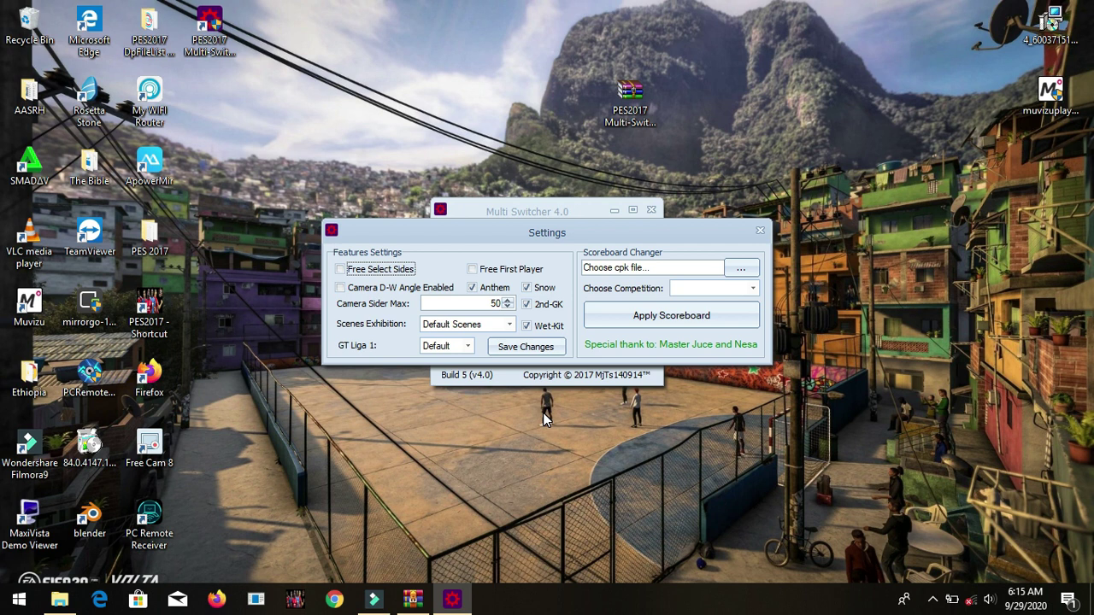
Step: Save the Anthem, Snow, 2nd-GK and Wet-Kit settings, dismiss the confirmation and close Settings
{"action": "left_click", "coordinate": [549, 349]}
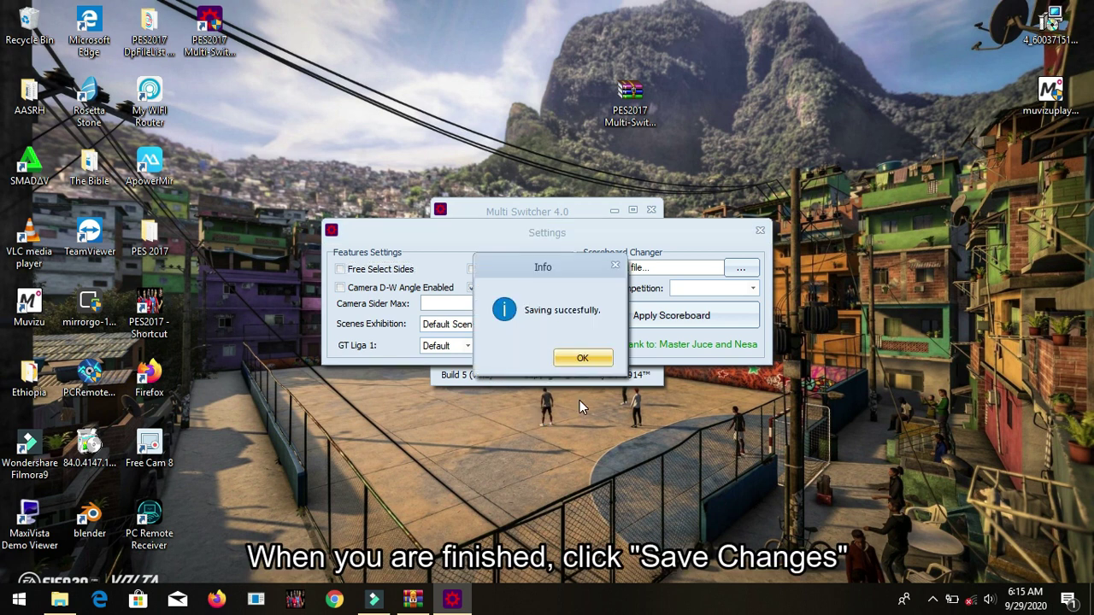
{"action": "left_click_drag", "start_coordinate": [598, 270], "coordinate": [545, 469]}
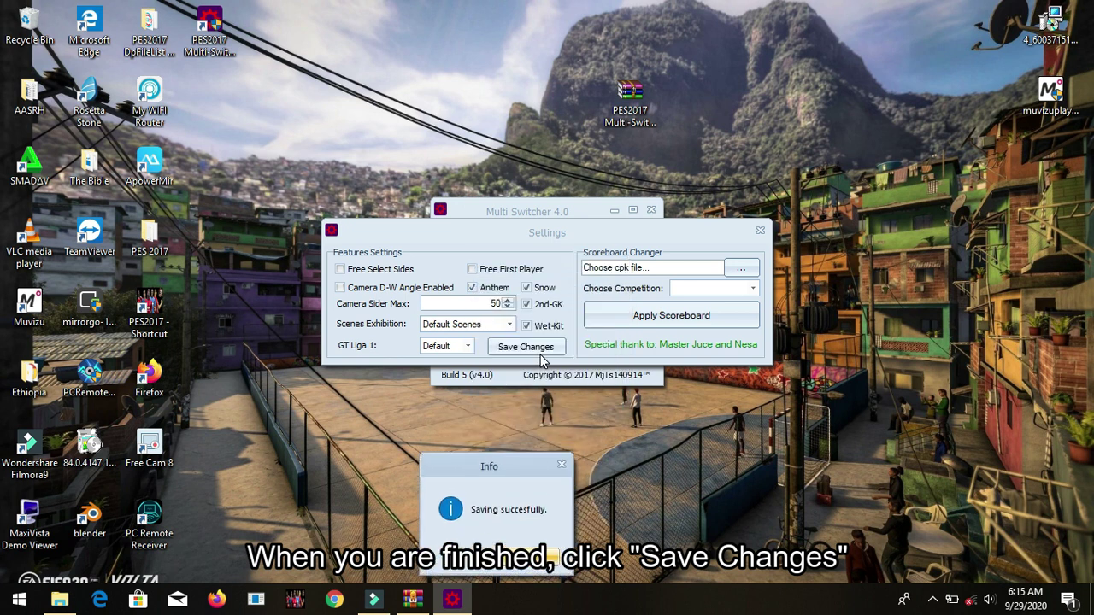
{"action": "left_click", "coordinate": [547, 556]}
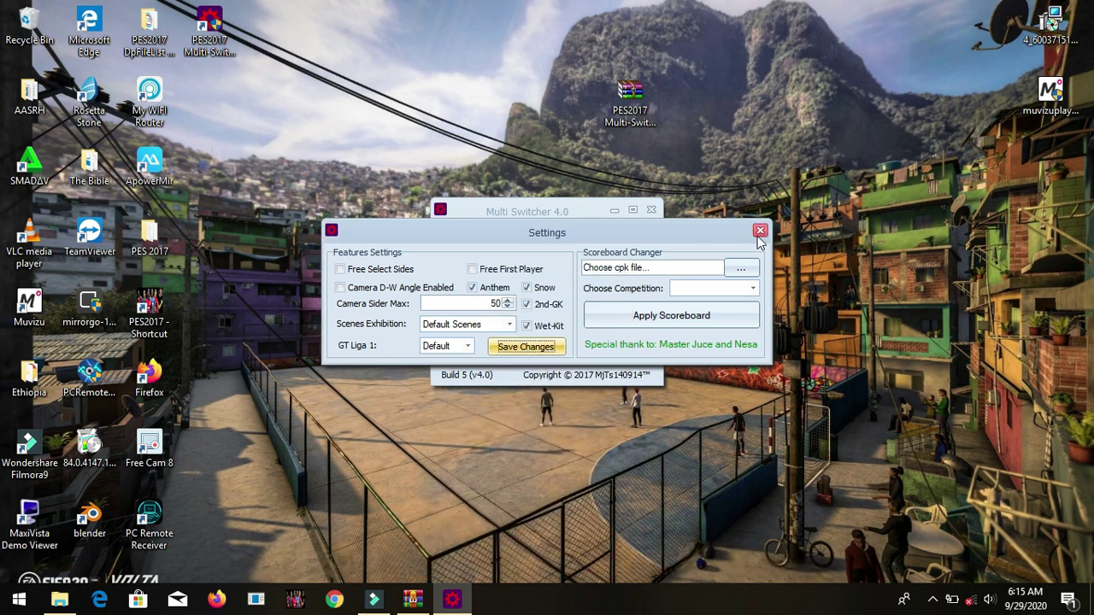
{"action": "left_click", "coordinate": [759, 231]}
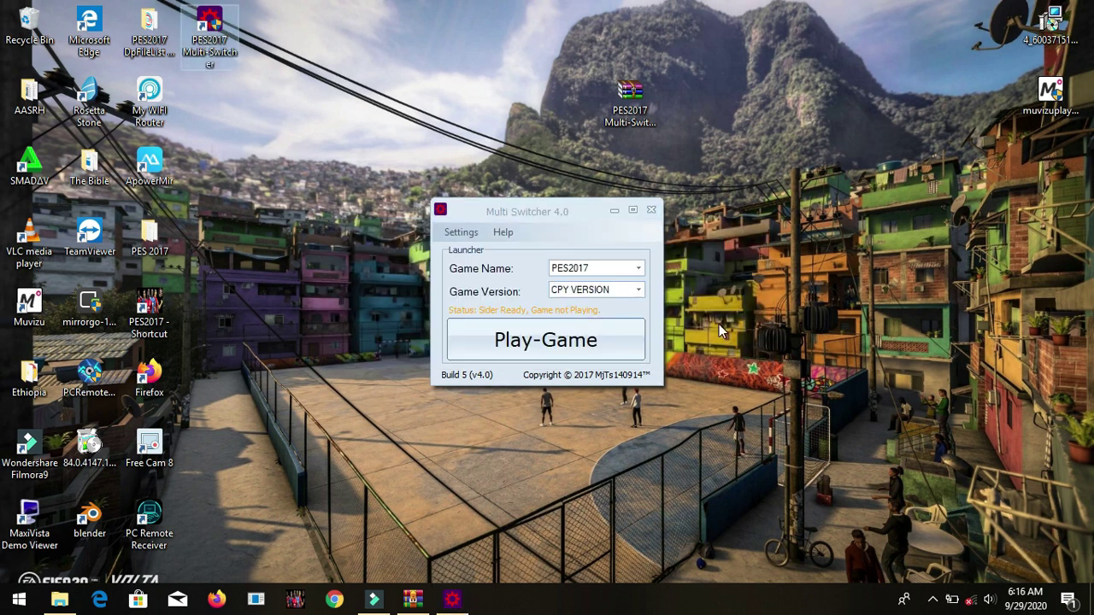
Step: Launch PES 2017 from Multi Switcher, then move the switcher window aside and minimize it
{"action": "left_click", "coordinate": [595, 354]}
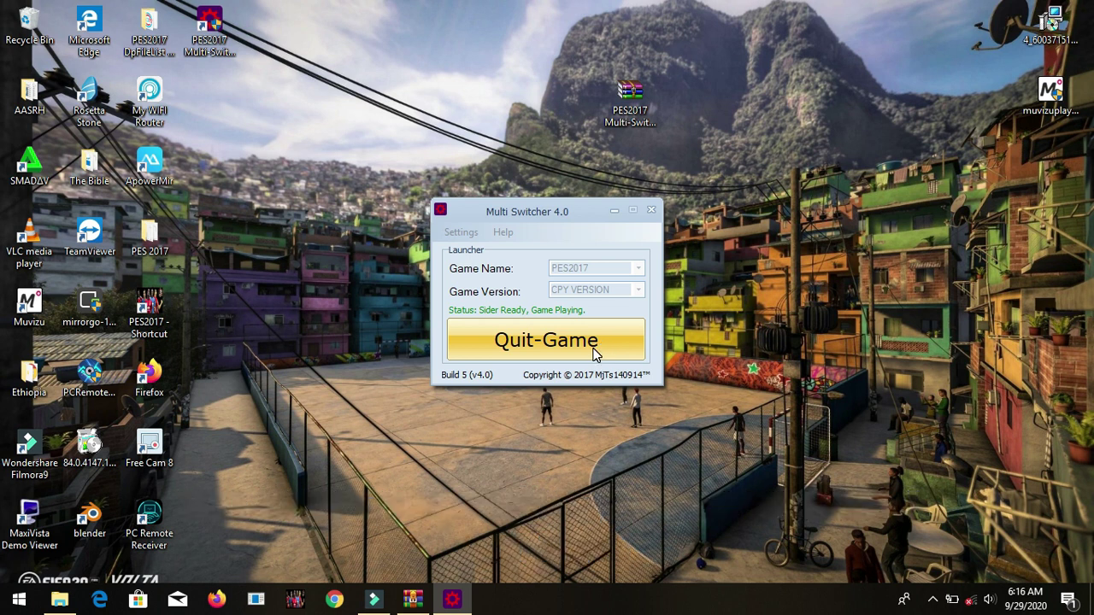
{"action": "left_click_drag", "start_coordinate": [564, 208], "coordinate": [514, 210]}
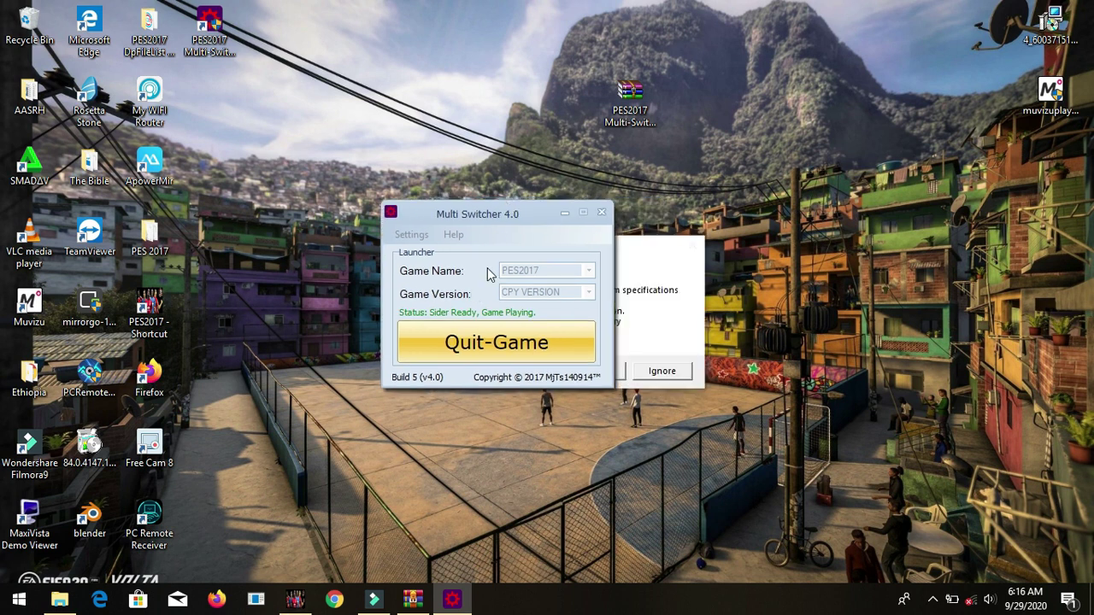
{"action": "left_click_drag", "start_coordinate": [510, 217], "coordinate": [466, 42]}
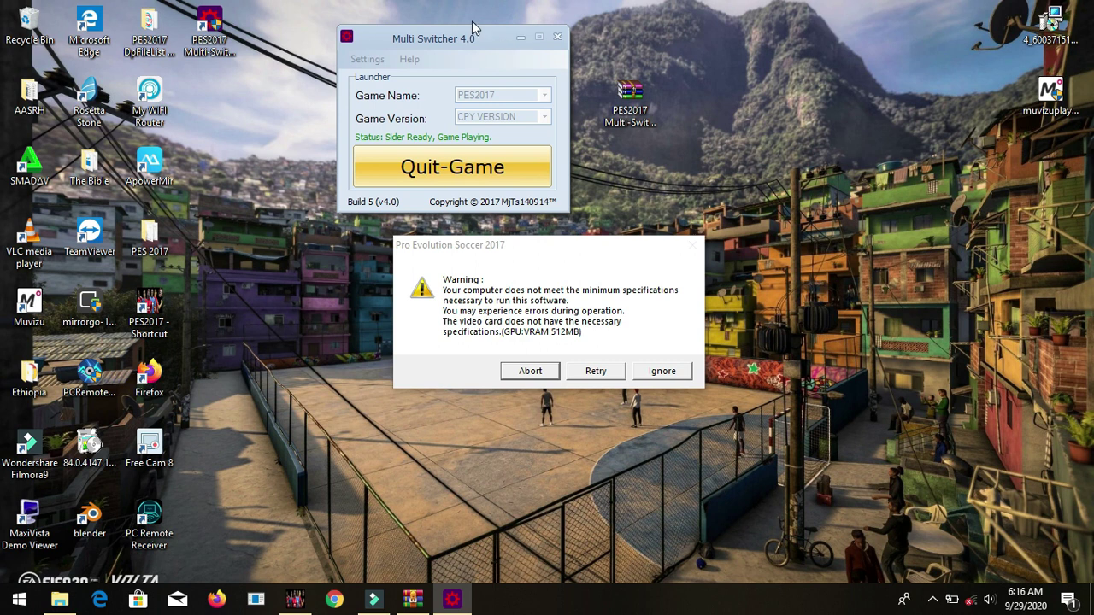
{"action": "left_click_drag", "start_coordinate": [449, 47], "coordinate": [298, 232]}
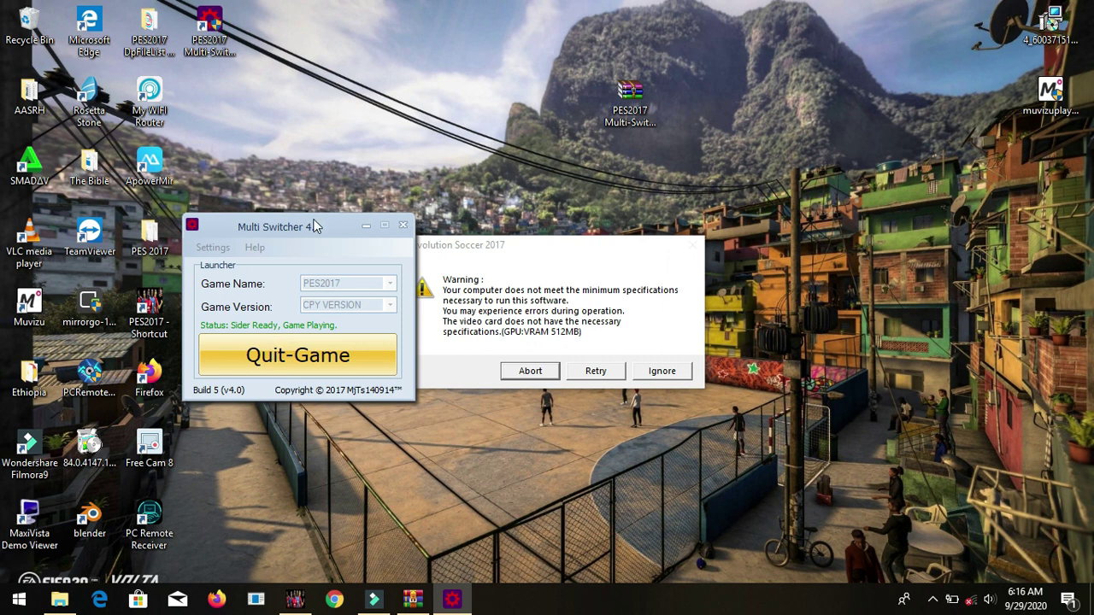
{"action": "left_click", "coordinate": [367, 223]}
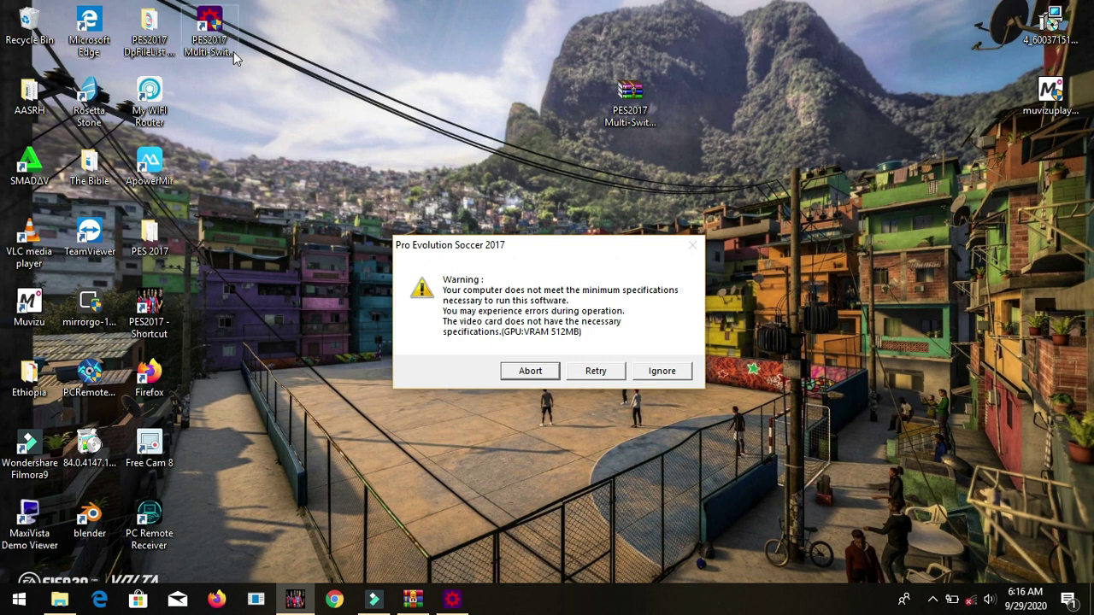
Step: Rearrange the Multi-Switcher and PES2017 shortcut icons, then ignore the 512MB VRAM warning
{"action": "left_click_drag", "start_coordinate": [217, 41], "coordinate": [235, 107]}
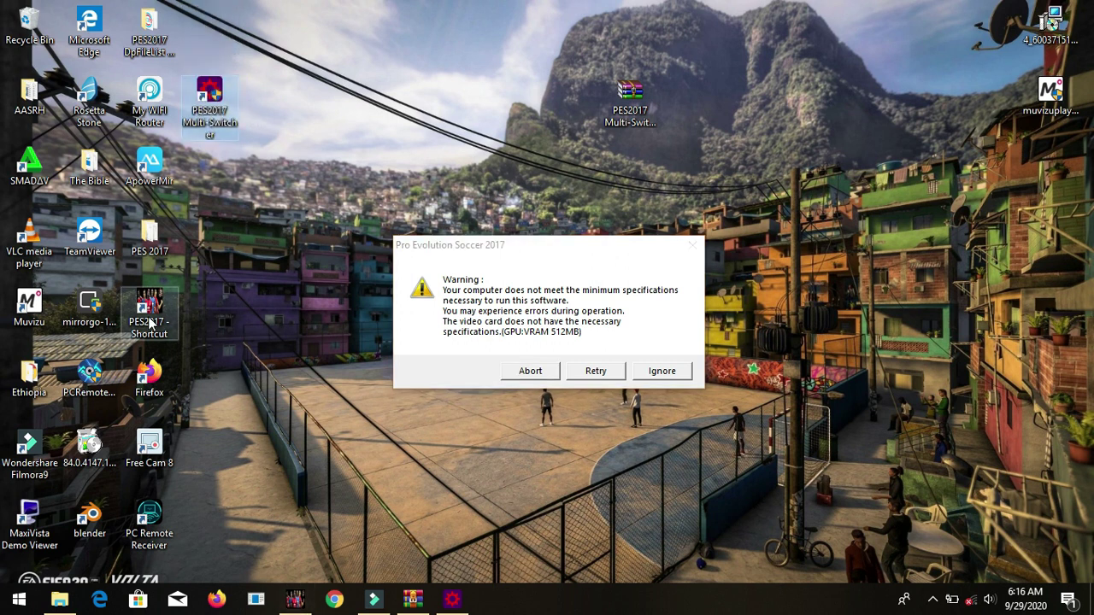
{"action": "left_click_drag", "start_coordinate": [149, 321], "coordinate": [142, 287]}
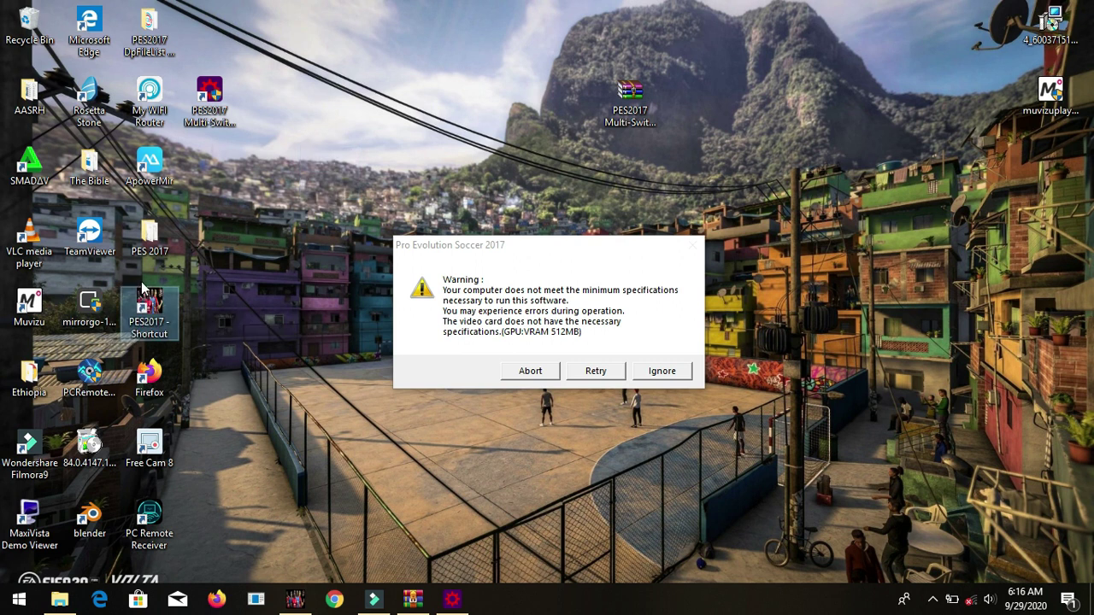
{"action": "left_click_drag", "start_coordinate": [219, 90], "coordinate": [216, 24]}
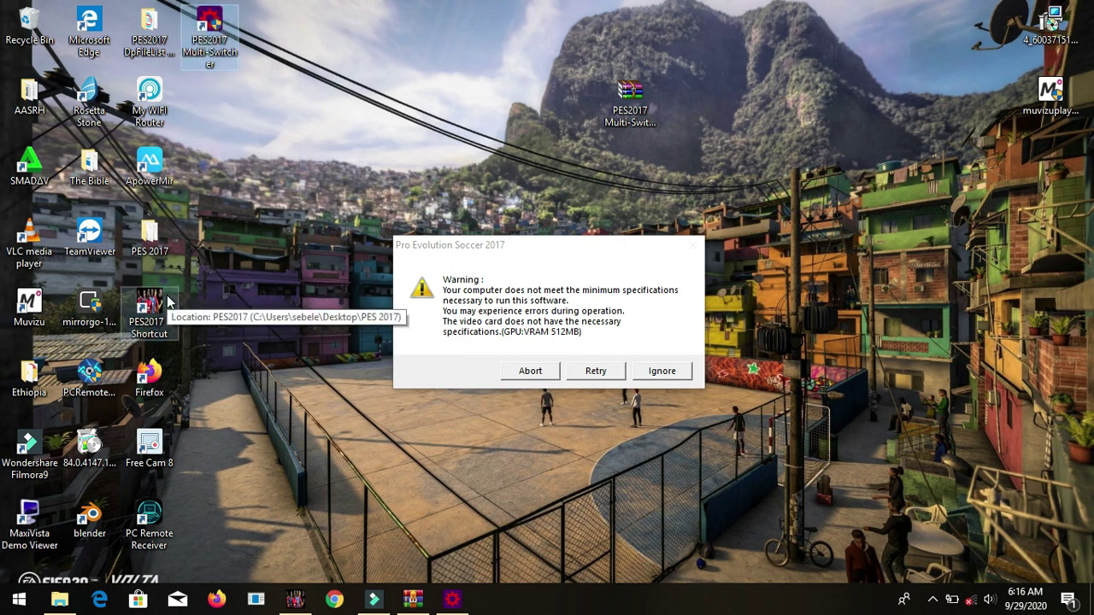
{"action": "left_click", "coordinate": [673, 372]}
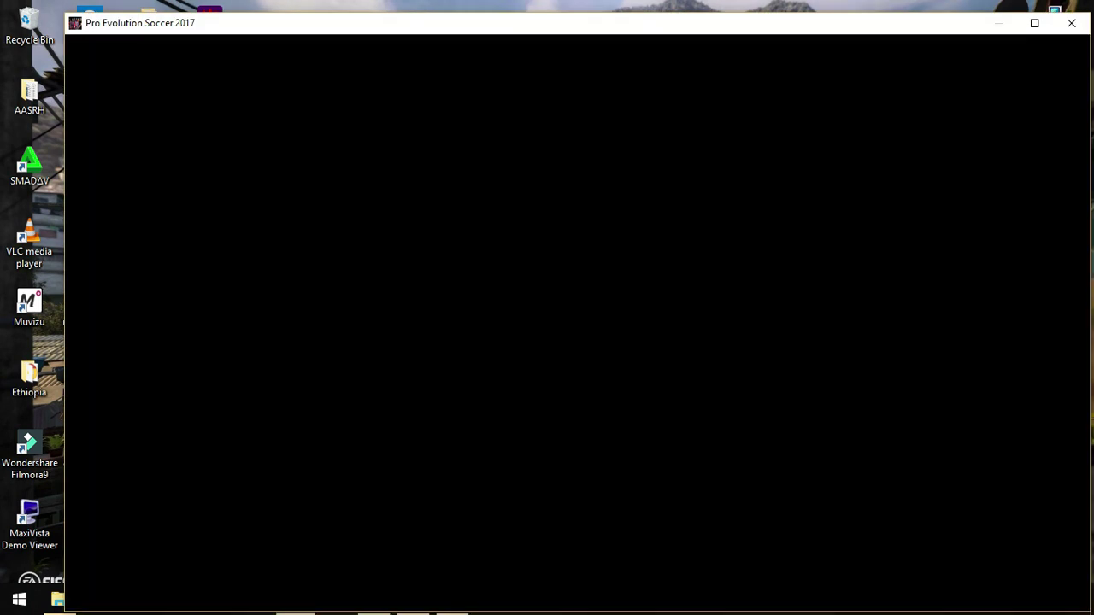
Step: Reposition the game window, pass the PES 2020 title screen and dismiss the network error
{"action": "left_click_drag", "start_coordinate": [556, 25], "coordinate": [527, 17]}
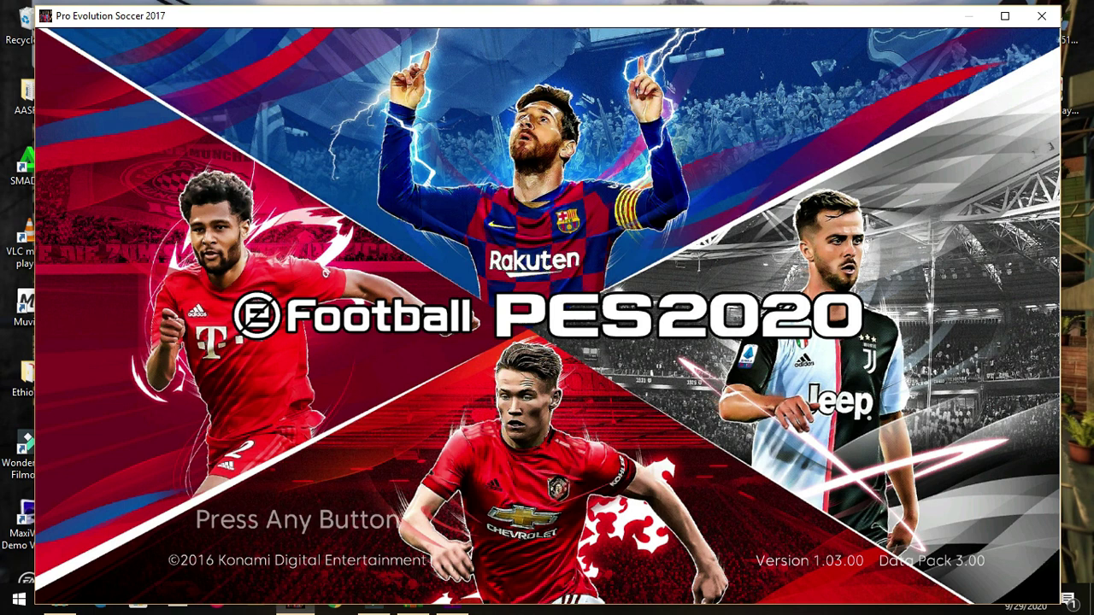
{"action": "key", "text": "Return"}
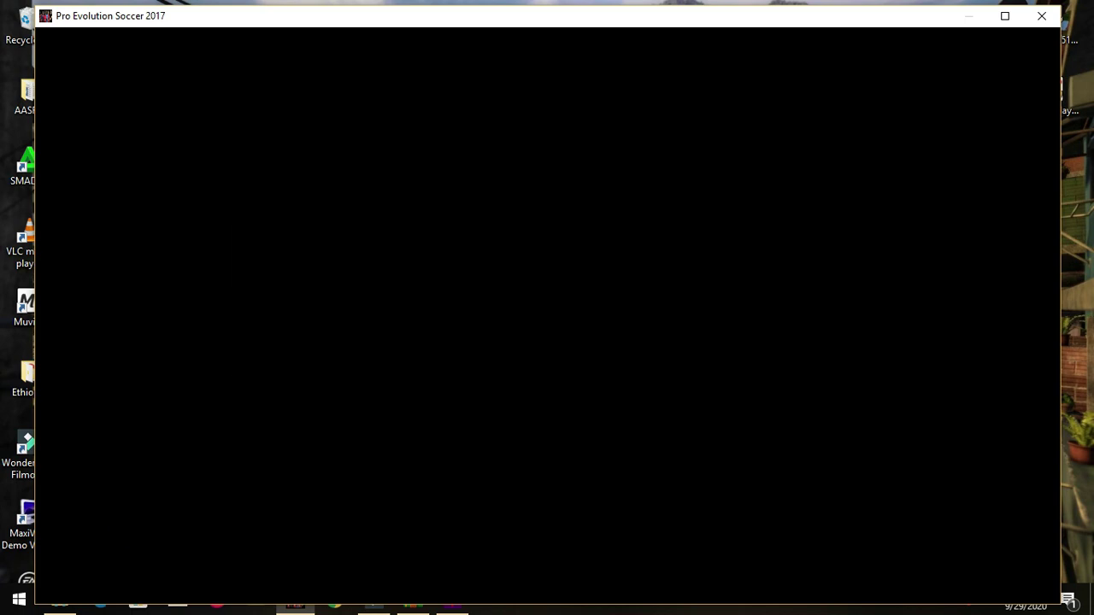
{"action": "key", "text": "Return"}
Step: Start an Exhibition Match, confirm the controller setup and dismiss the network and Live Update notices
{"action": "key", "text": "Left"}
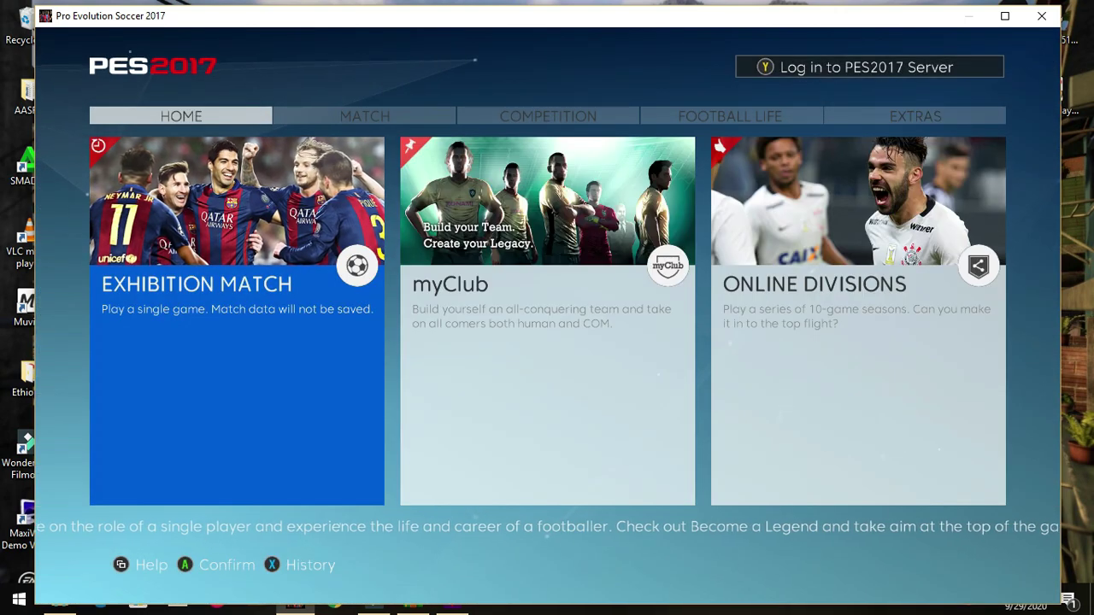
{"action": "key", "text": "Return"}
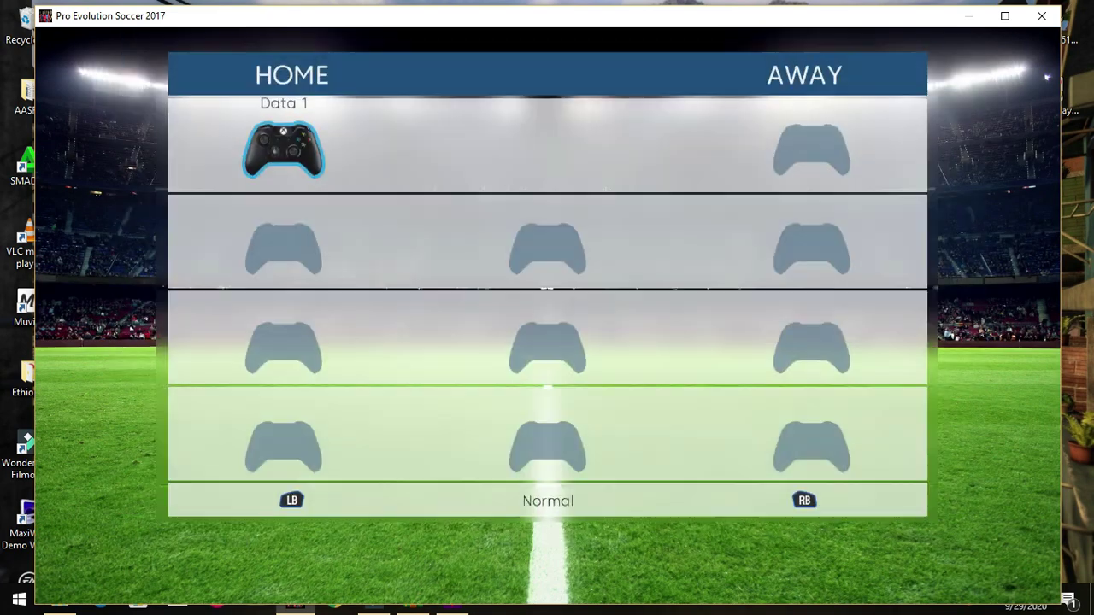
{"action": "key", "text": "Return"}
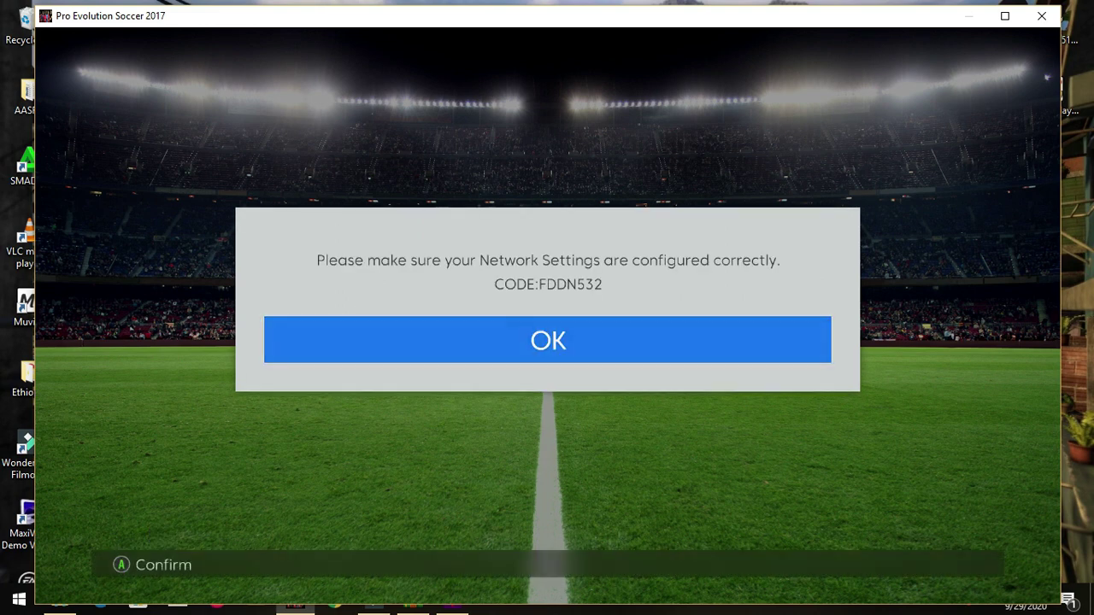
{"action": "key", "text": "Return"}
{"action": "key", "text": "Return"}
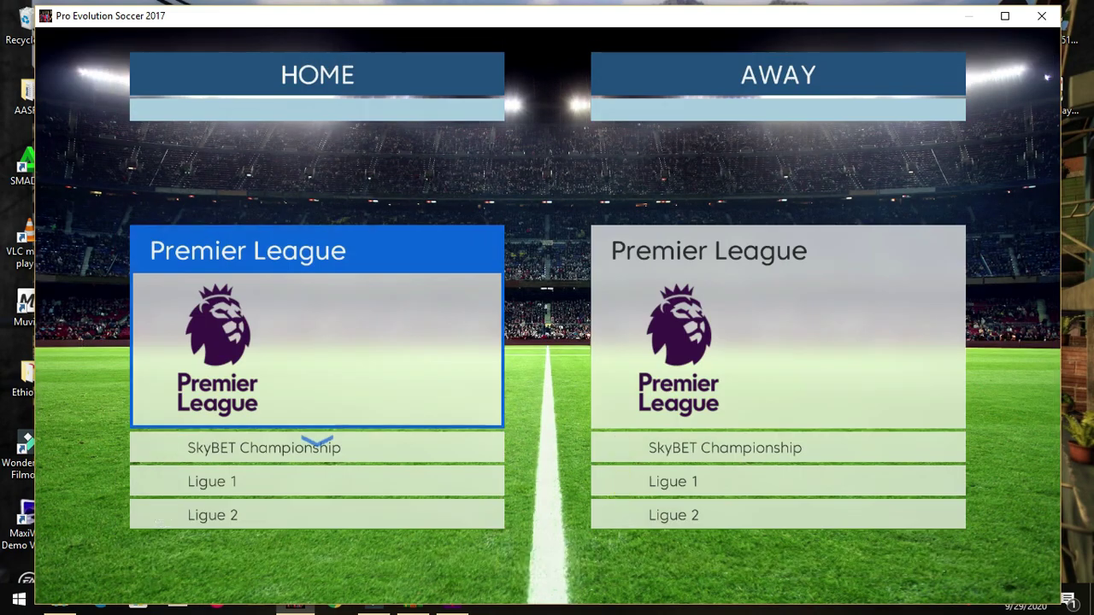
{"action": "key", "text": "Return"}
Step: Pick Manchester United at home and Manchester City away, then start the match
{"action": "key", "text": "Up"}
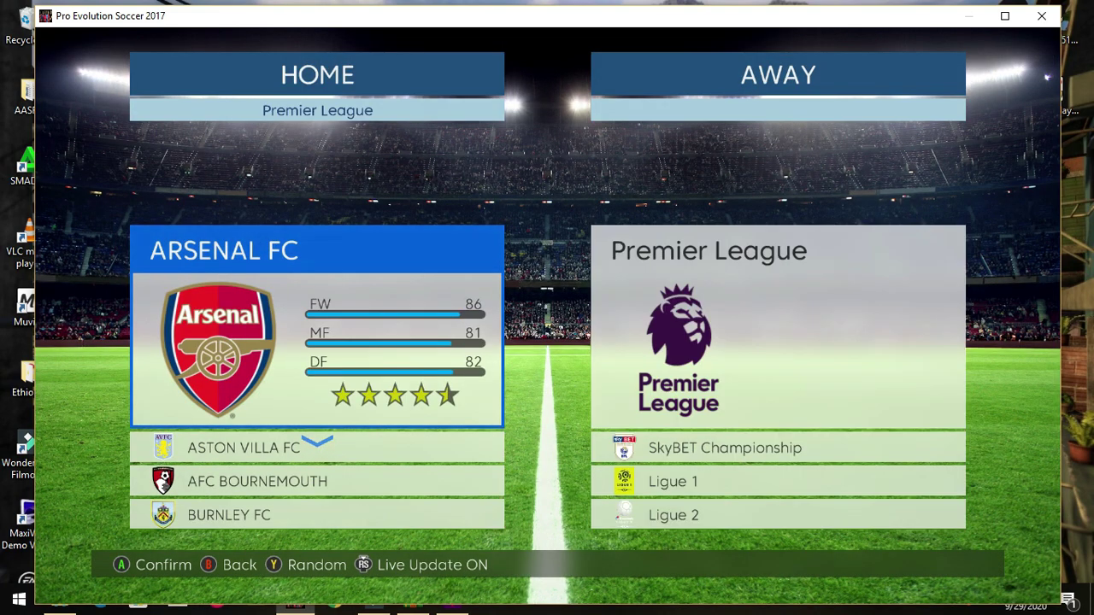
{"action": "key", "text": "Down"}
{"action": "key", "text": "Down"}
{"action": "key", "text": "Down"}
{"action": "key", "text": "Down"}
{"action": "key", "text": "Down"}
{"action": "key", "text": "Down"}
{"action": "key", "text": "Up"}
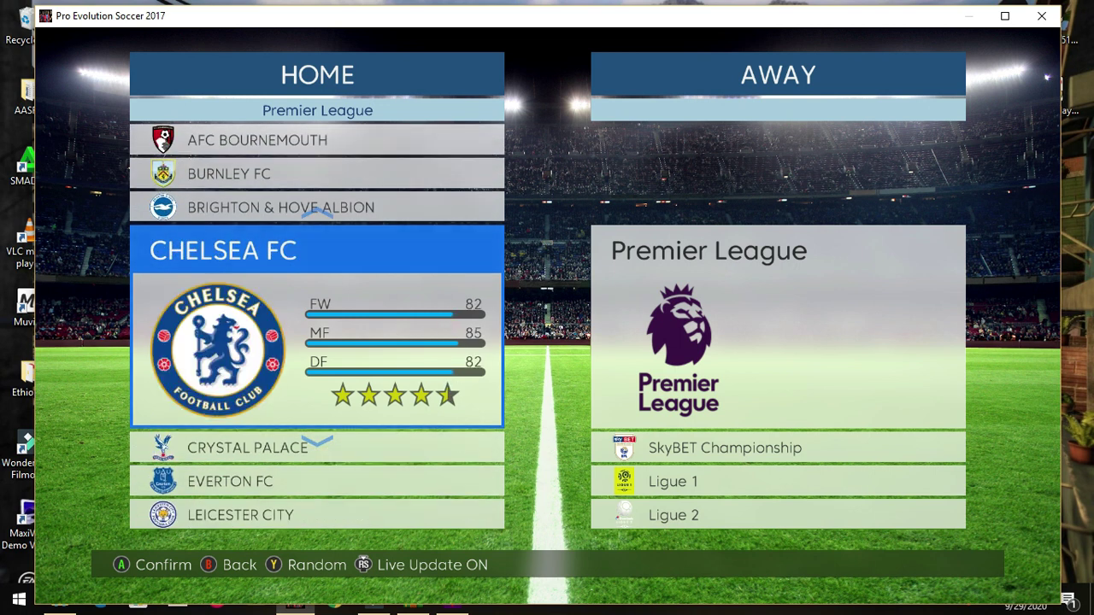
{"action": "key", "text": "Down"}
{"action": "key", "text": "Up"}
{"action": "key", "text": "Down"}
{"action": "key", "text": "Down"}
{"action": "key", "text": "Down"}
{"action": "key", "text": "Down"}
{"action": "key", "text": "Down"}
{"action": "key", "text": "Down"}
{"action": "key", "text": "Return"}
{"action": "key", "text": "Return"}
{"action": "key", "text": "Down"}
{"action": "key", "text": "Down"}
{"action": "key", "text": "Down"}
{"action": "key", "text": "Down"}
{"action": "key", "text": "Down"}
{"action": "key", "text": "Return"}
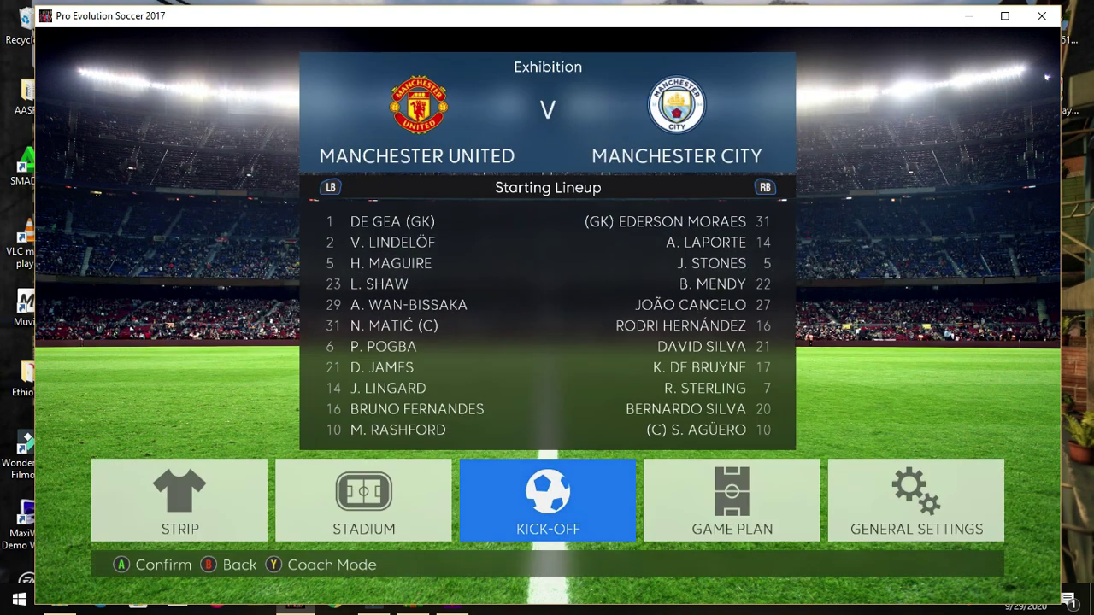
{"action": "key", "text": "Return"}
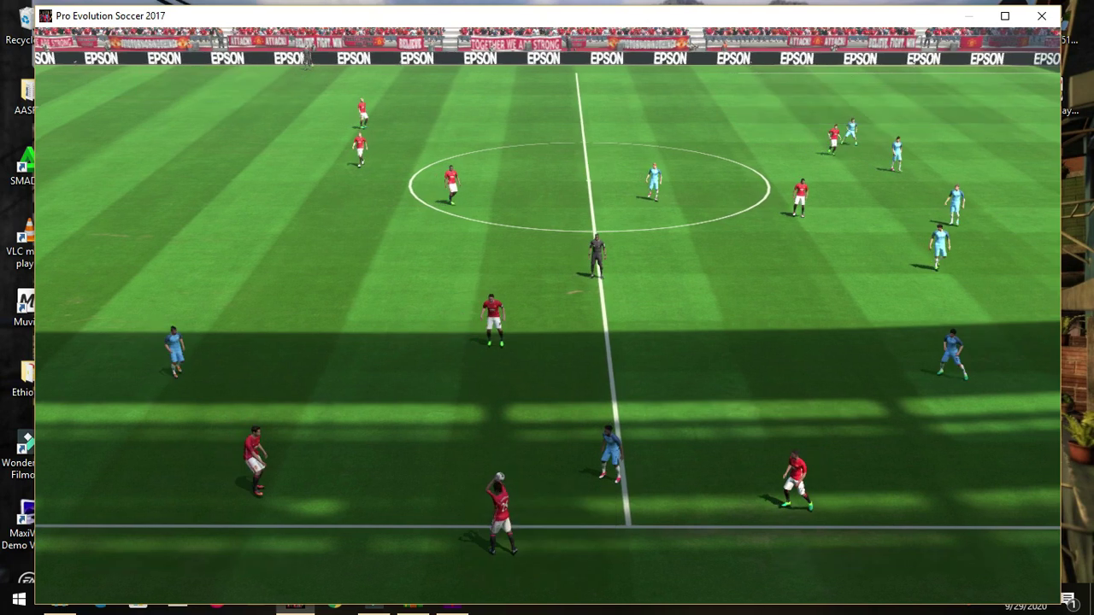
Step: Pause the exhibition match and quit it to the Top Menu
{"action": "key", "text": "Escape"}
{"action": "key", "text": "Right"}
{"action": "key", "text": "Right"}
{"action": "key", "text": "Right"}
{"action": "key", "text": "Right"}
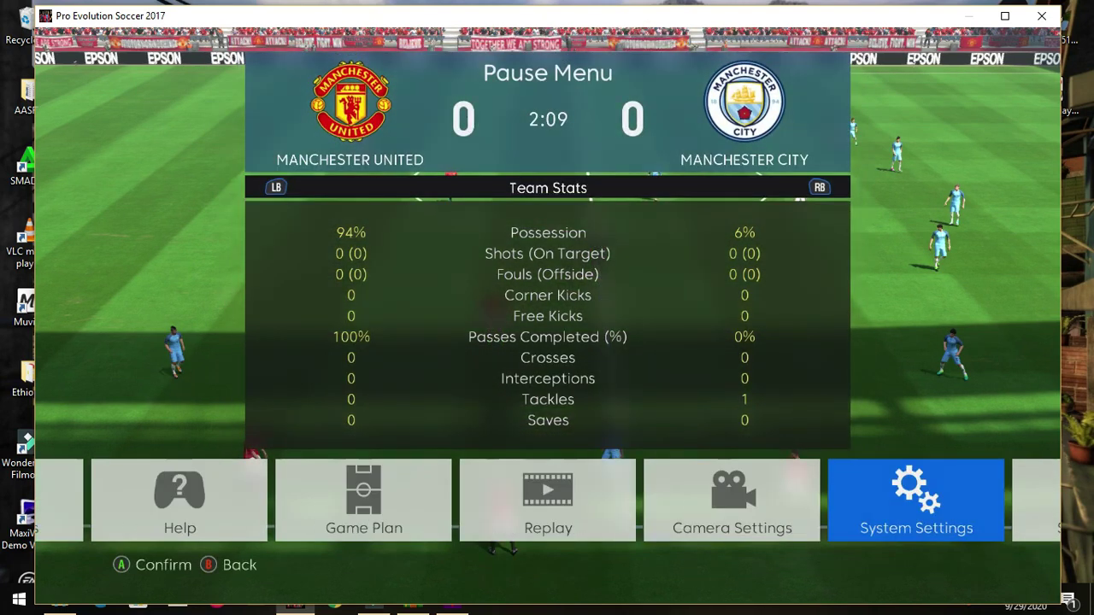
{"action": "key", "text": "Right"}
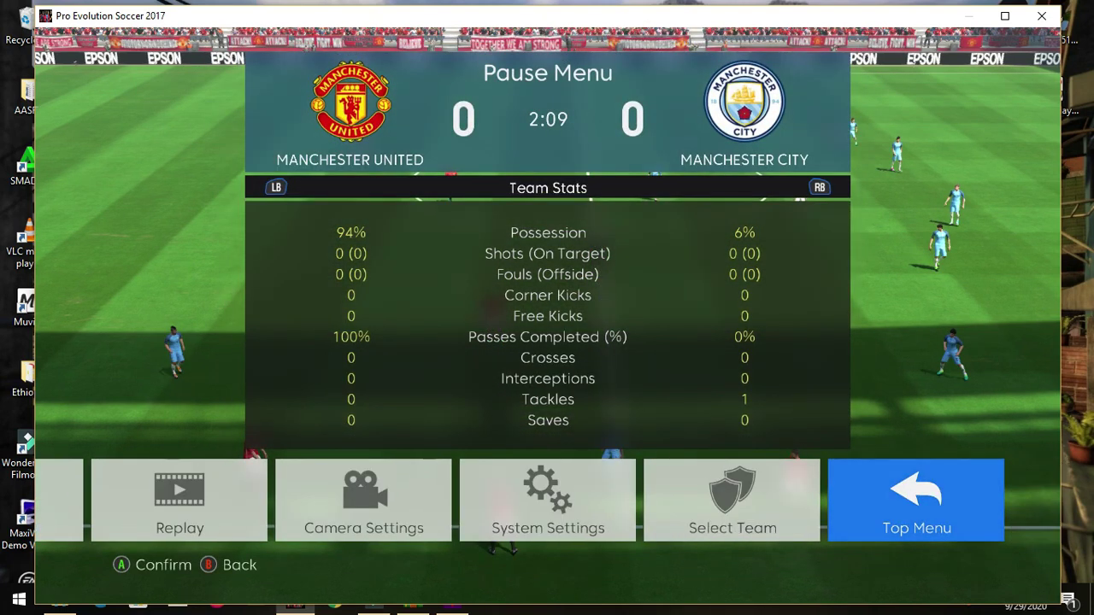
{"action": "key", "text": "Return"}
{"action": "key", "text": "Left"}
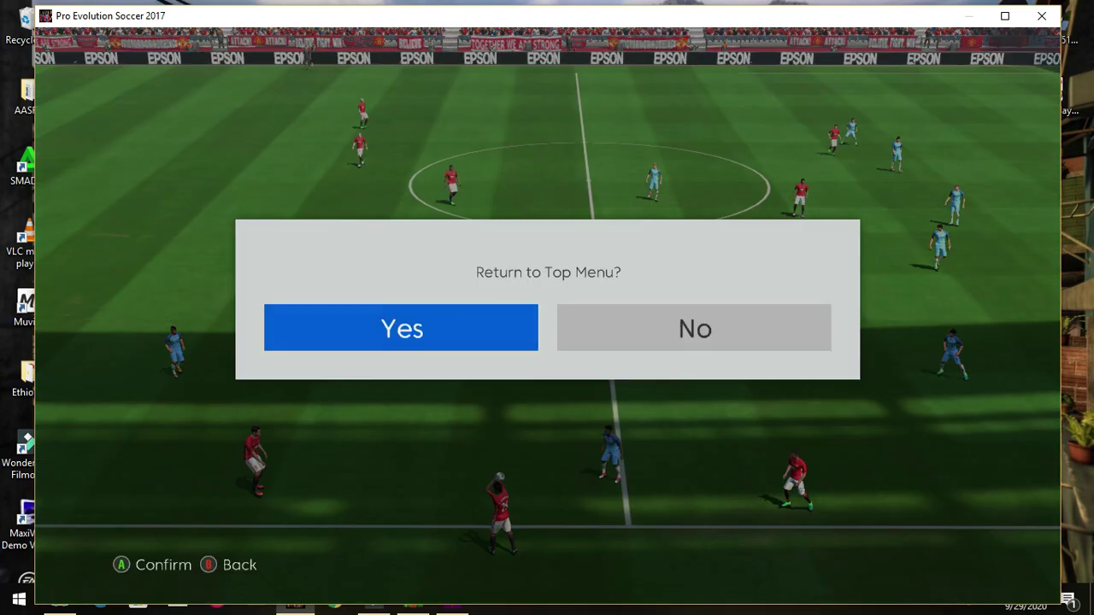
{"action": "key", "text": "Return"}
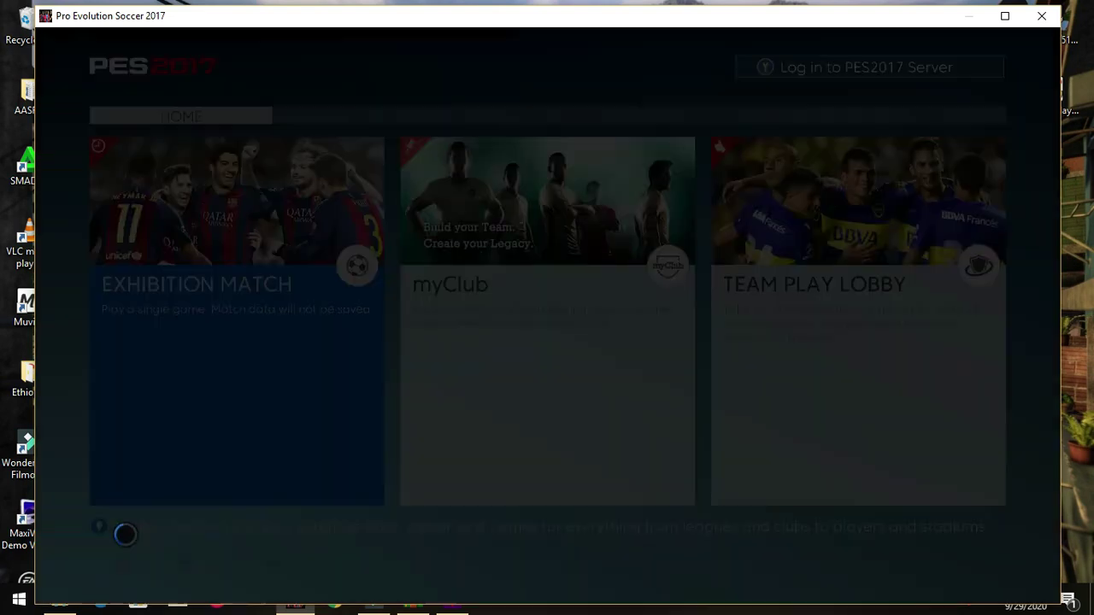
Step: Load the Master League save in slot 1 from FOOTBALL LIFE
{"action": "key", "text": "Right"}
{"action": "key", "text": "Right"}
{"action": "key", "text": "Right"}
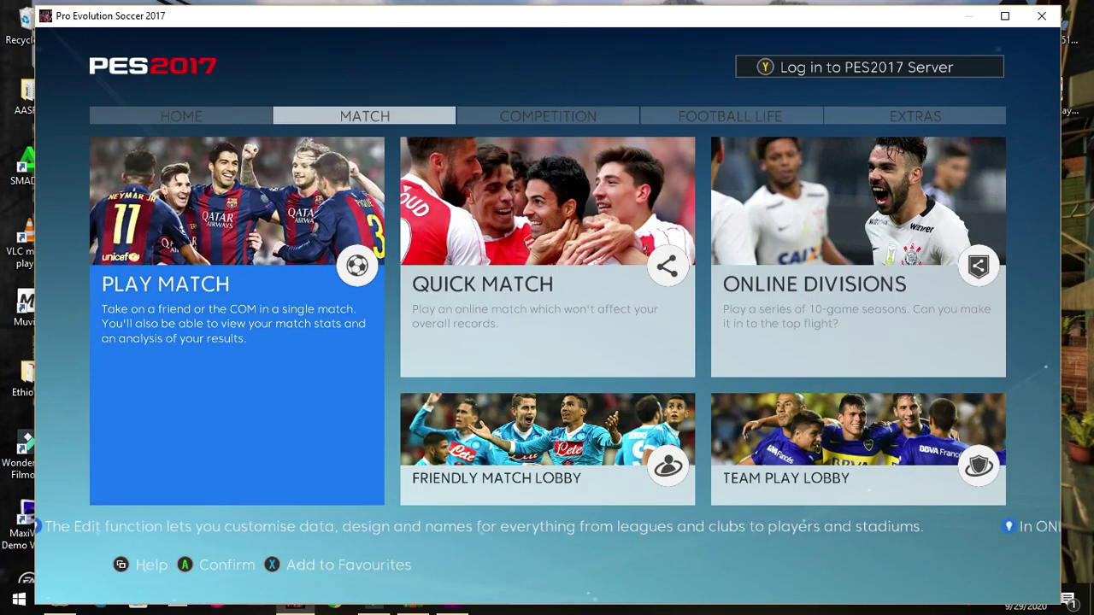
{"action": "key", "text": "Right"}
{"action": "key", "text": "e"}
{"action": "key", "text": "Right"}
{"action": "key", "text": "e"}
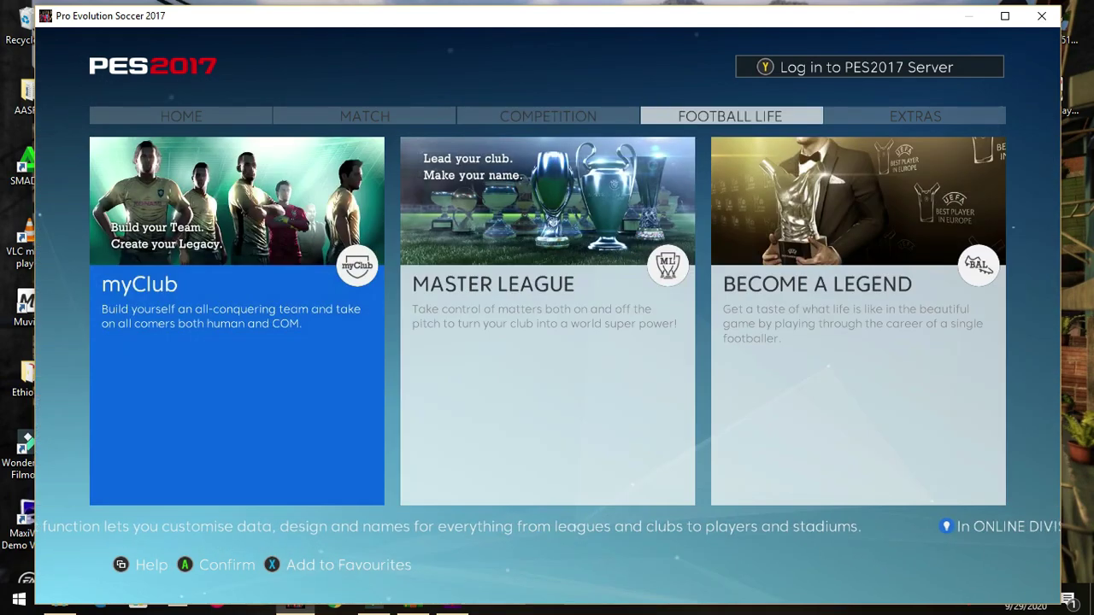
{"action": "key", "text": "Right"}
{"action": "key", "text": "Return"}
{"action": "key", "text": "Down"}
{"action": "key", "text": "Return"}
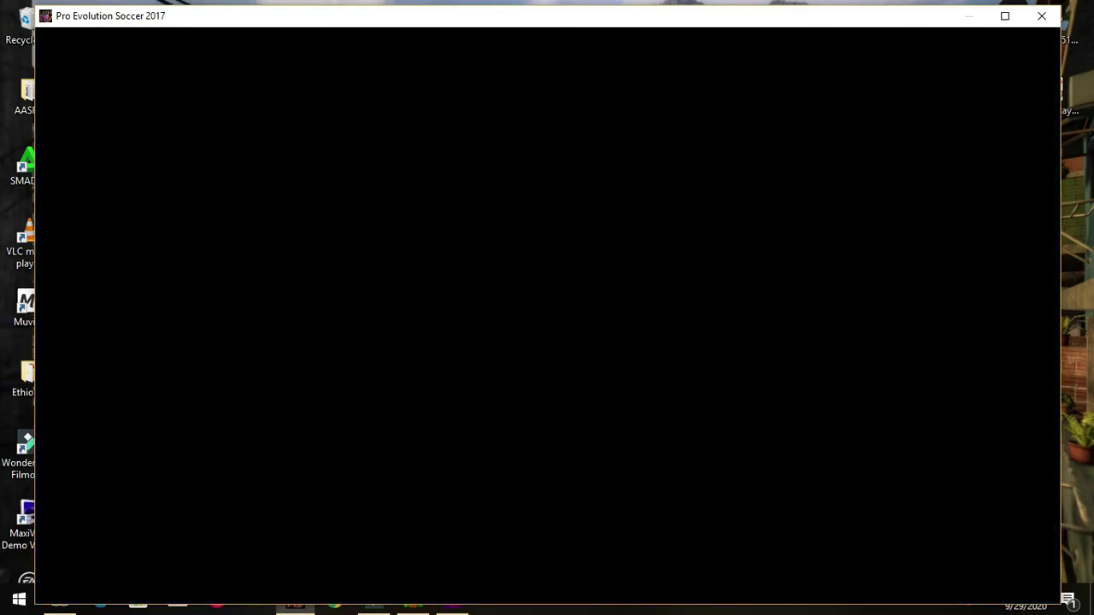
{"action": "key", "text": "Return"}
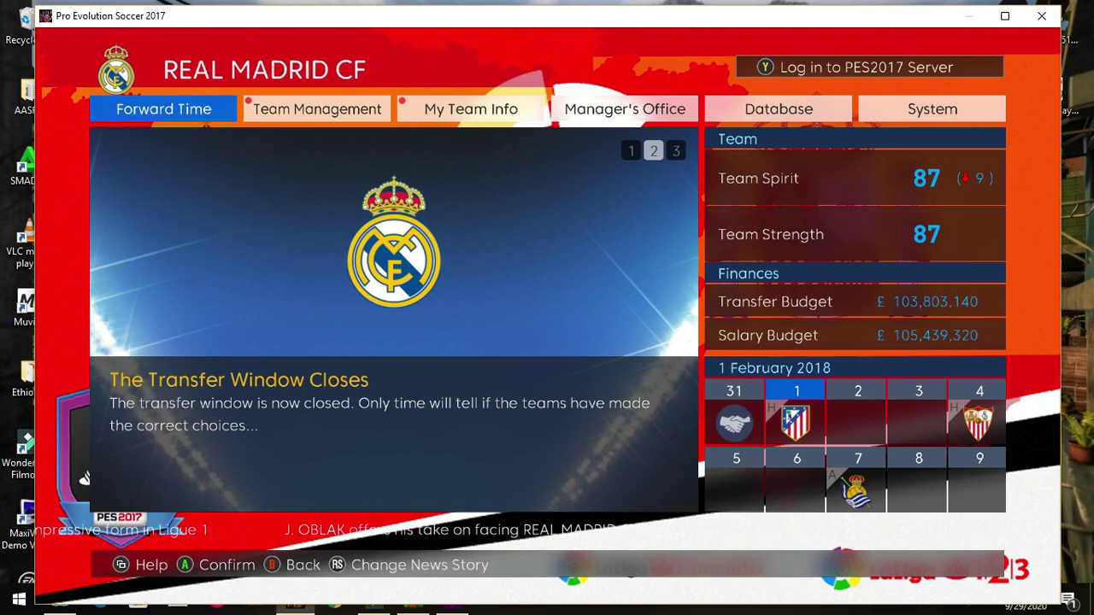
{"action": "key", "text": "Return"}
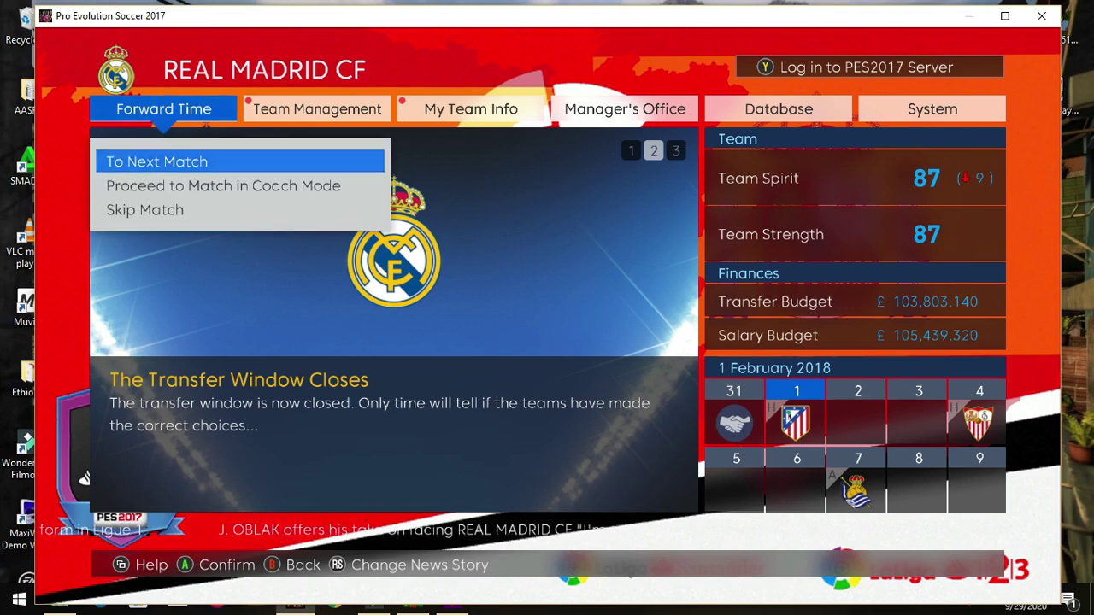
{"action": "key", "text": "Right"}
{"action": "key", "text": "Return"}
{"action": "key", "text": "Down"}
{"action": "key", "text": "Return"}
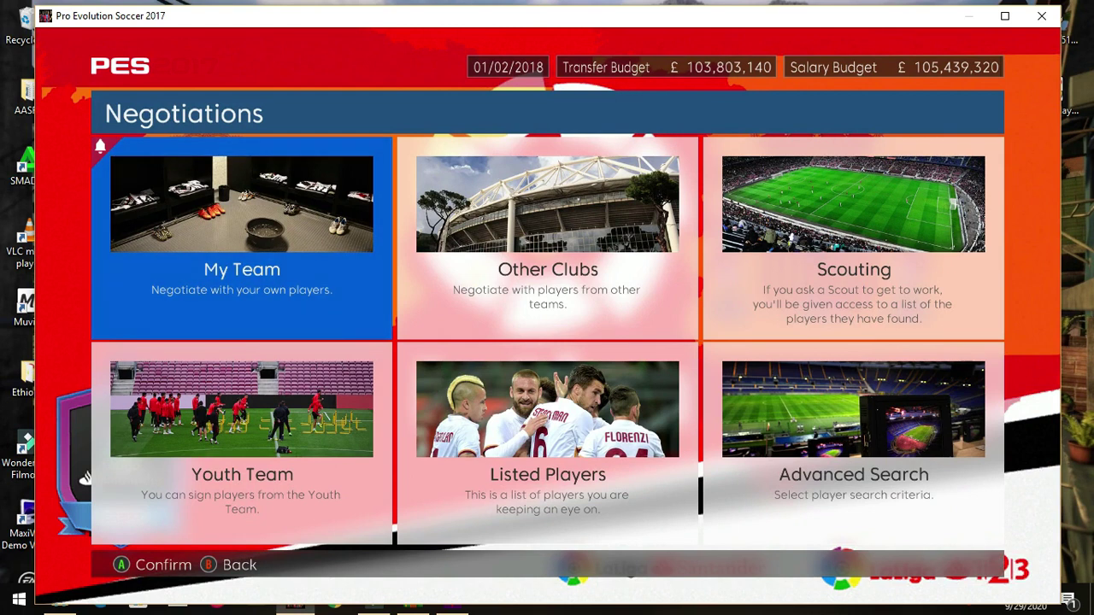
{"action": "key", "text": "Down"}
{"action": "key", "text": "Right"}
{"action": "key", "text": "Right"}
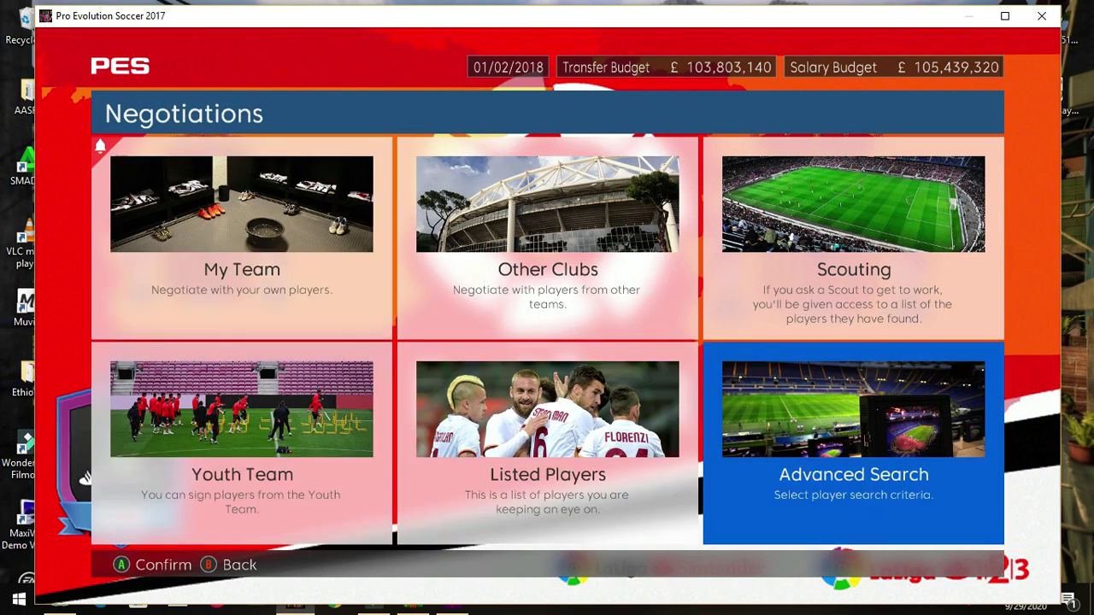
{"action": "key", "text": "Up"}
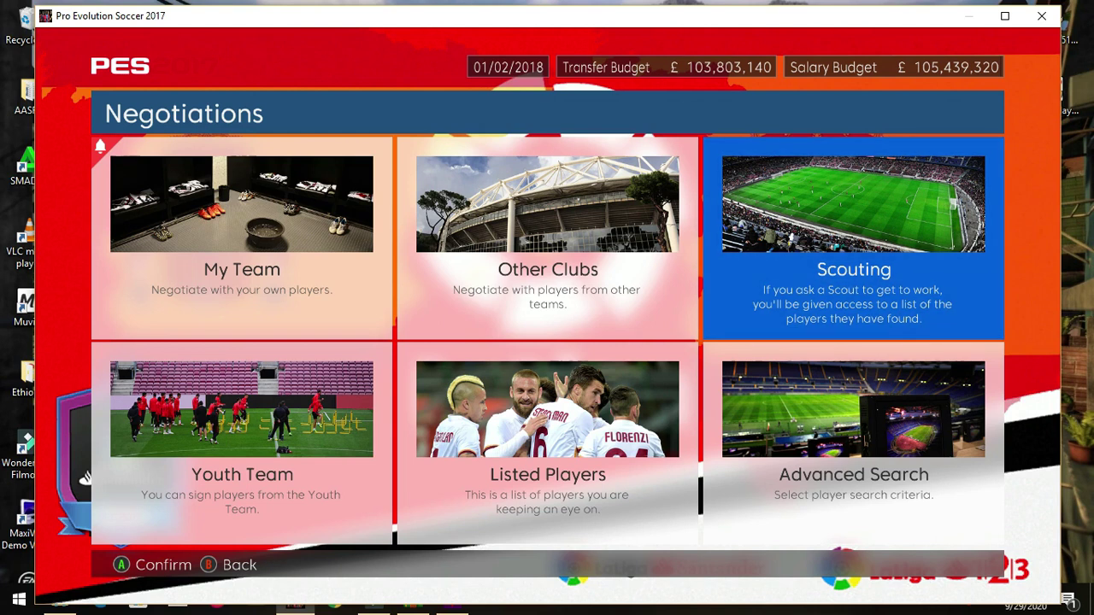
{"action": "key", "text": "Left"}
{"action": "key", "text": "Left"}
{"action": "key", "text": "Right"}
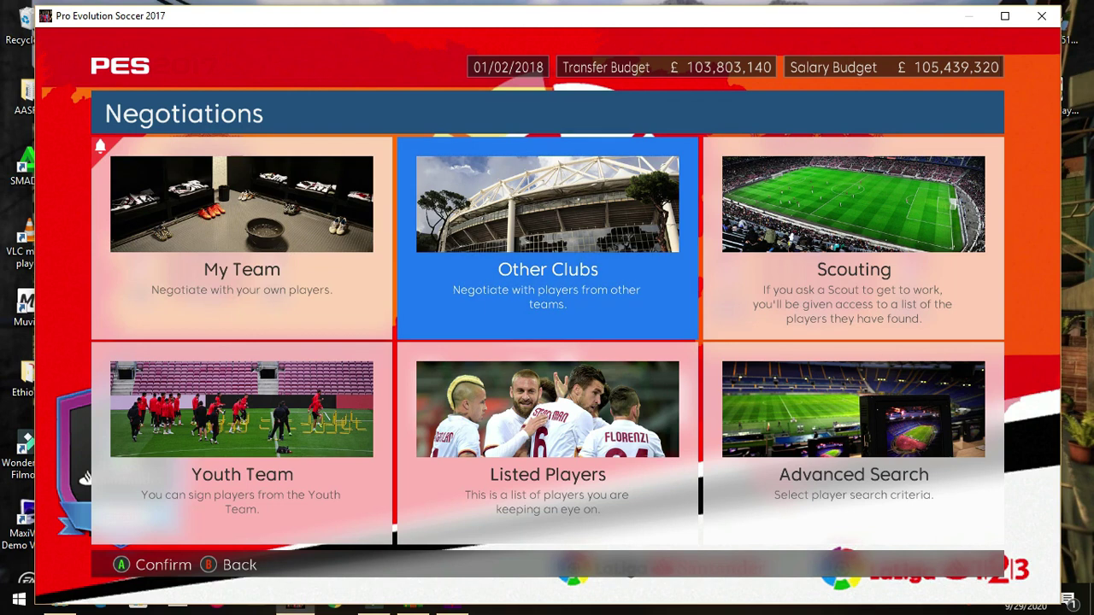
{"action": "key", "text": "Right"}
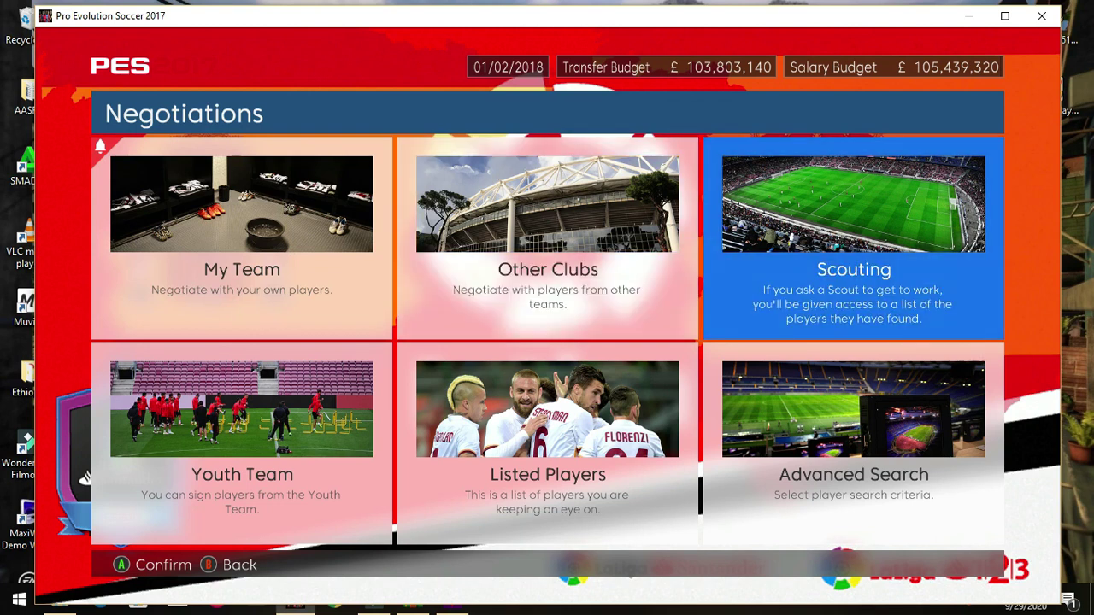
{"action": "key", "text": "Down"}
{"action": "key", "text": "Left"}
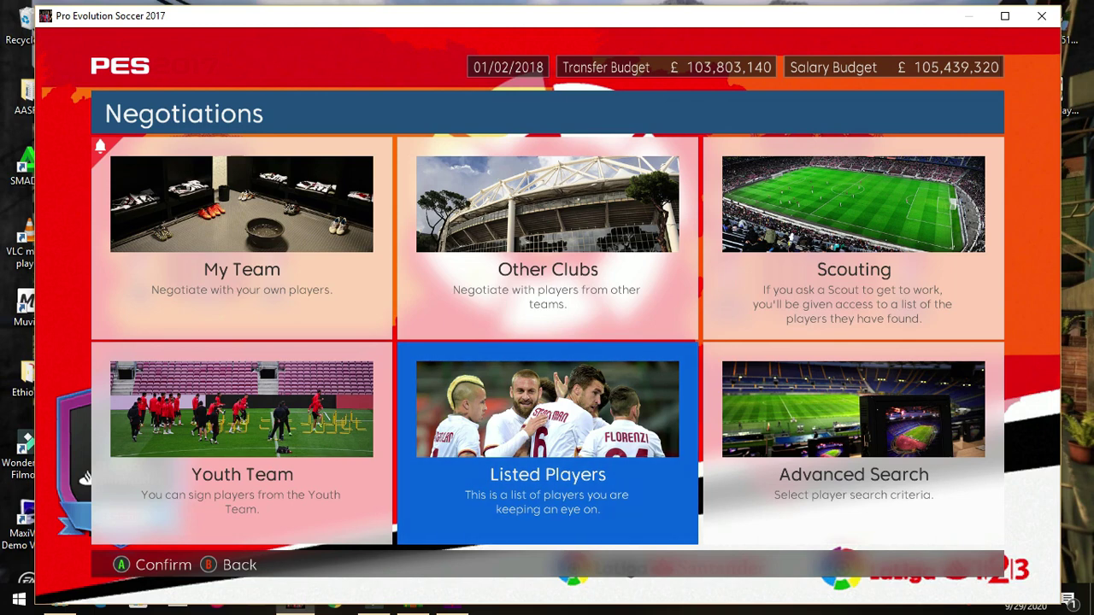
{"action": "key", "text": "Escape"}
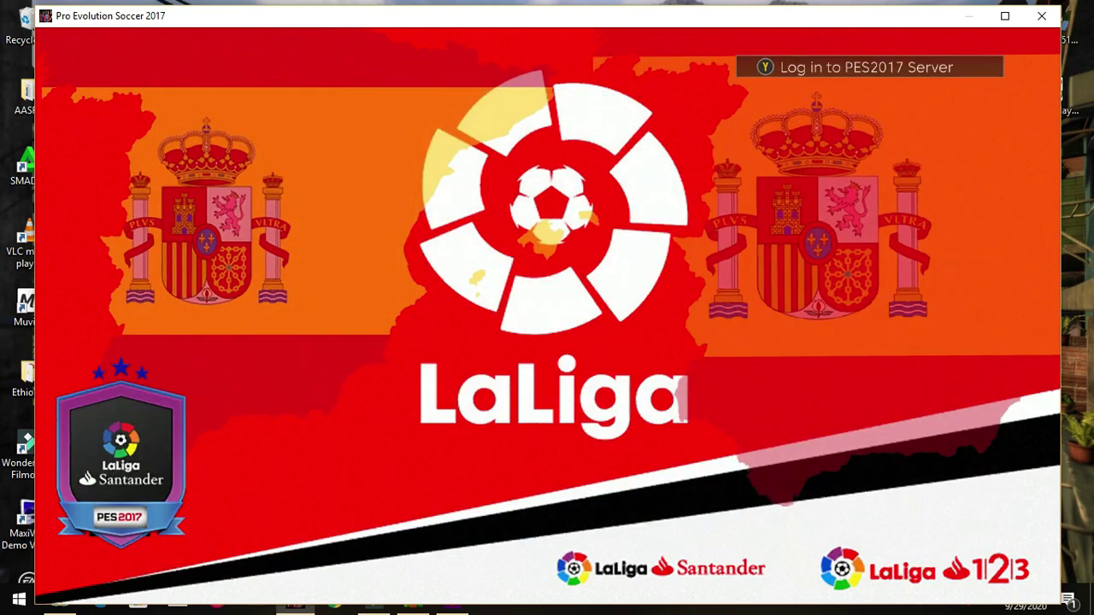
{"action": "key", "text": "Left"}
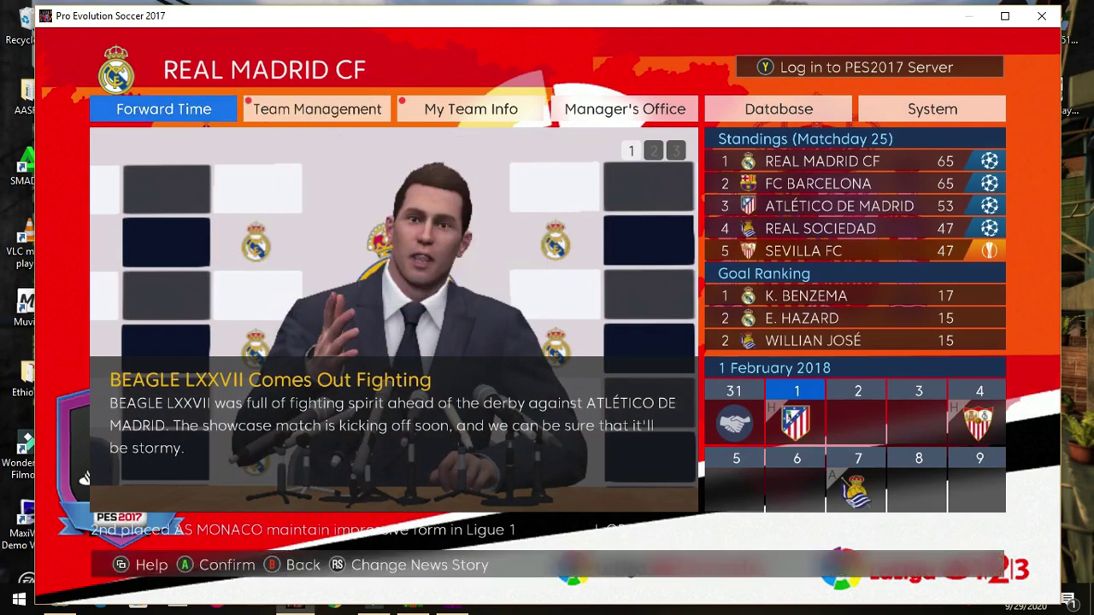
Step: Forward time to the next match, accept the controller setup and kick off Real Madrid vs Atlético
{"action": "key", "text": "Return"}
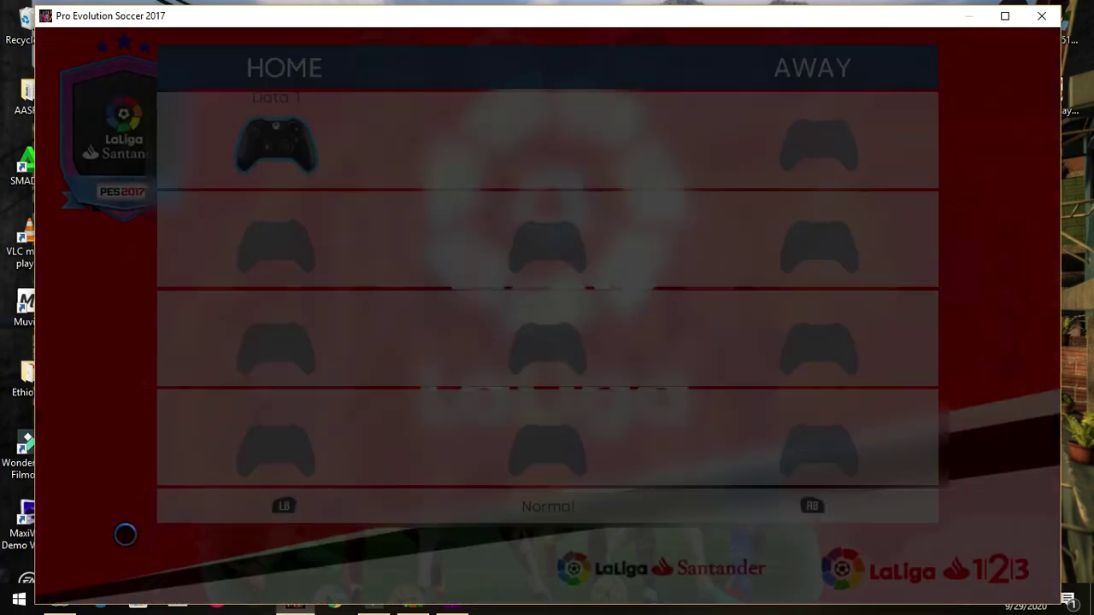
{"action": "key", "text": "Return"}
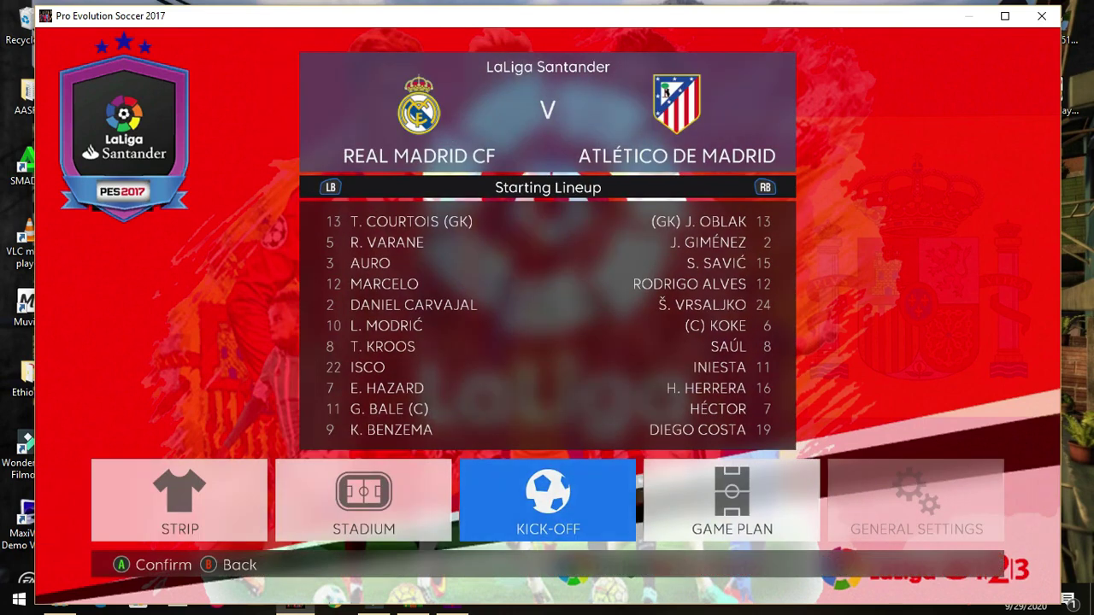
{"action": "key", "text": "Return"}
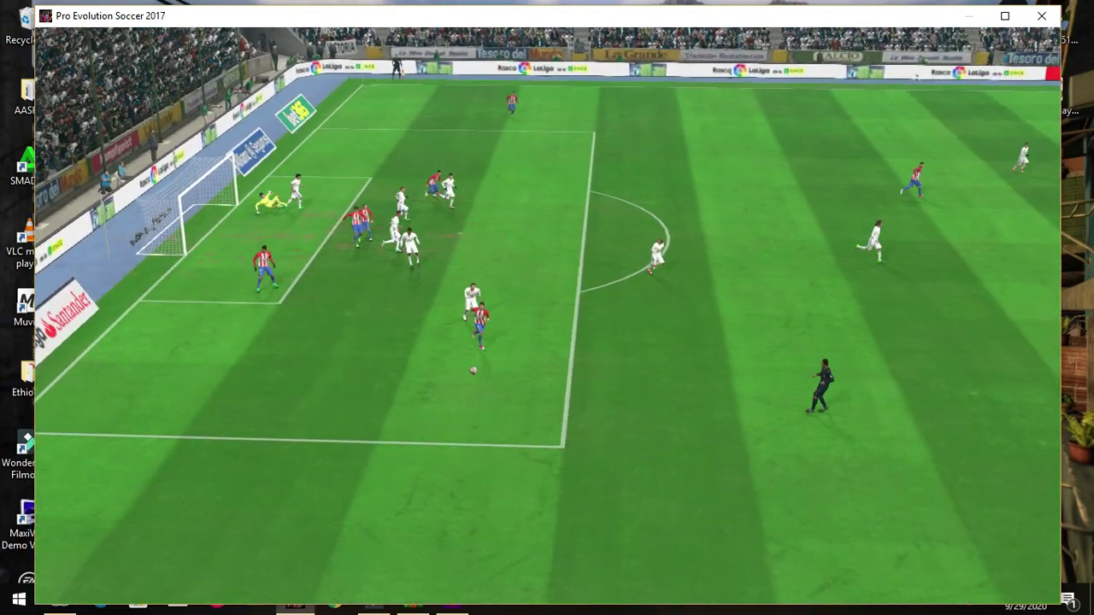
Step: Pause the Real Madrid vs Atlético match at 3:08 to show the team stats
{"action": "key", "text": "Escape"}
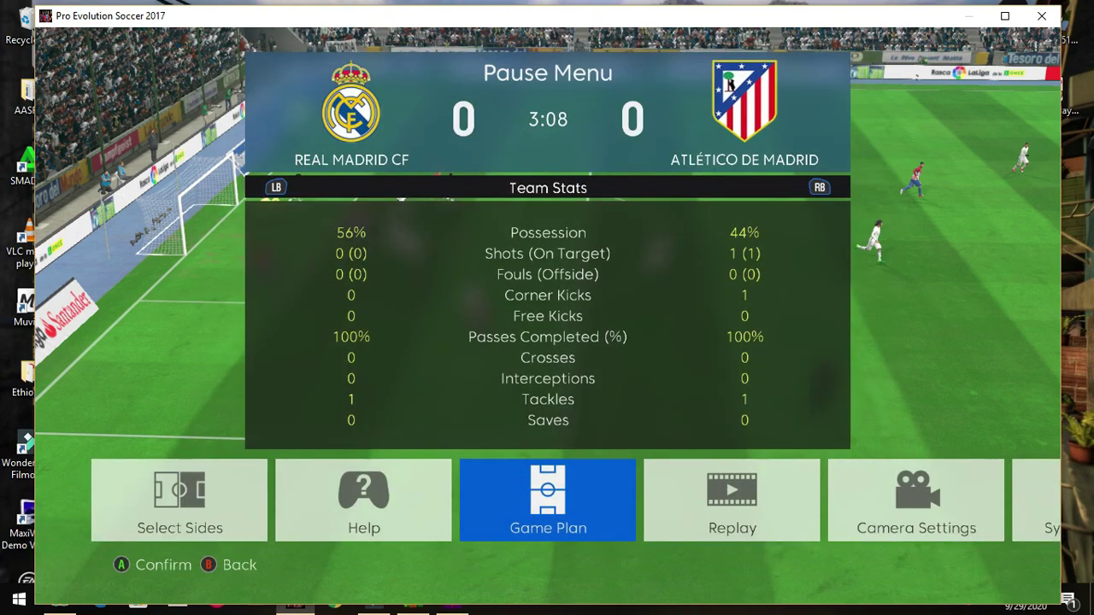
Step: Choose Top Menu from the pause options and confirm Yes to leave the goalless match
{"action": "key", "text": "Right"}
{"action": "key", "text": "Right"}
{"action": "key", "text": "Right"}
{"action": "key", "text": "Right"}
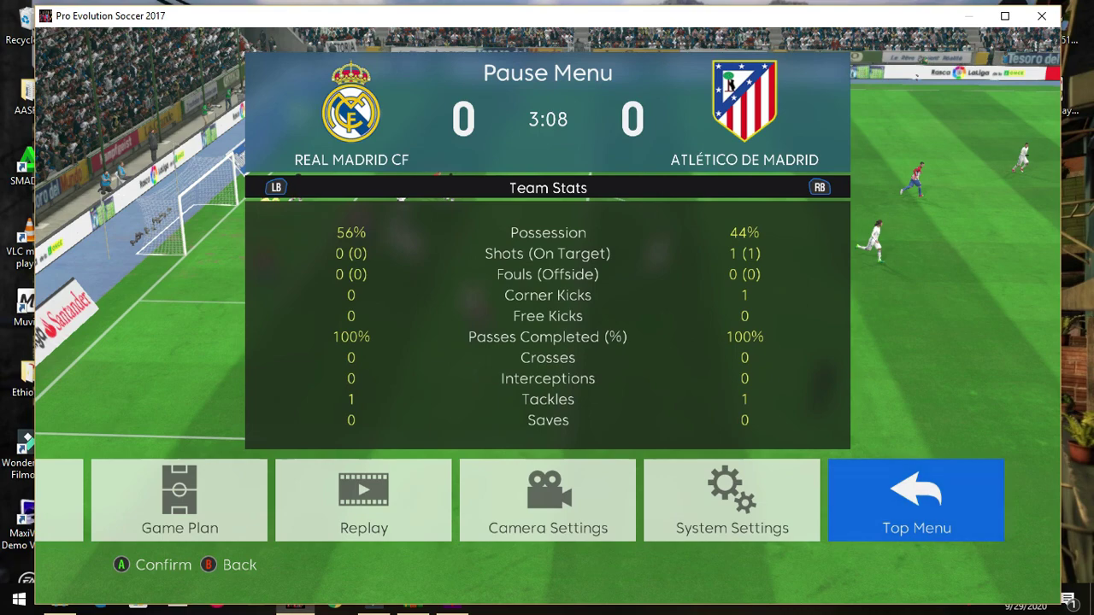
{"action": "key", "text": "Return"}
{"action": "key", "text": "Left"}
{"action": "key", "text": "Return"}
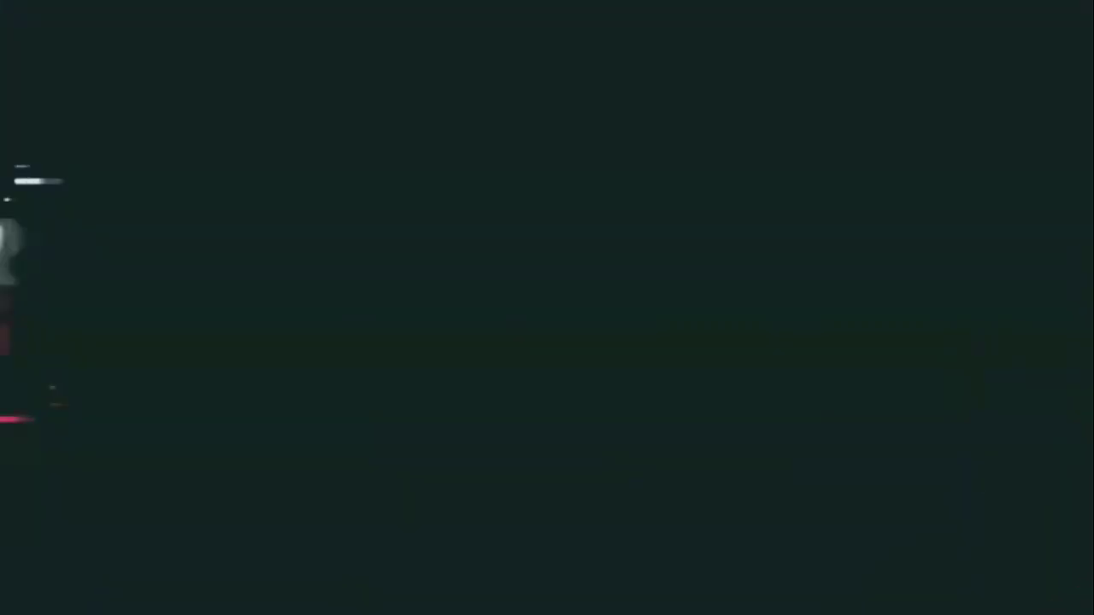